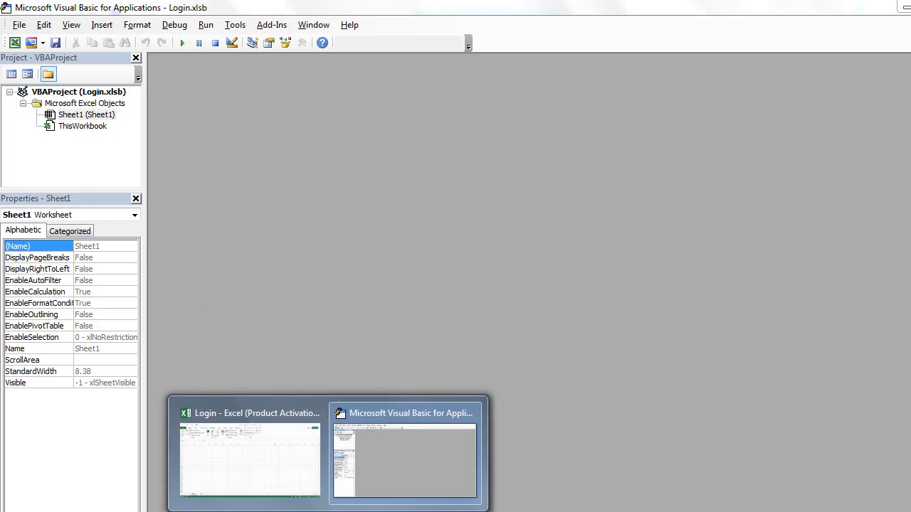
Switch to the VBA editor and insert a blank UserForm1 into the Login.xlsb project
left_click(245, 466)
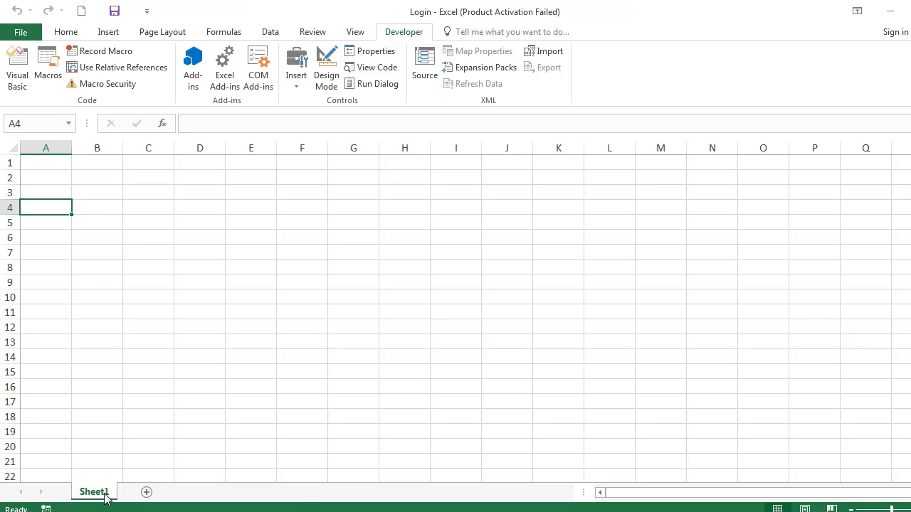
left_click(266, 507)
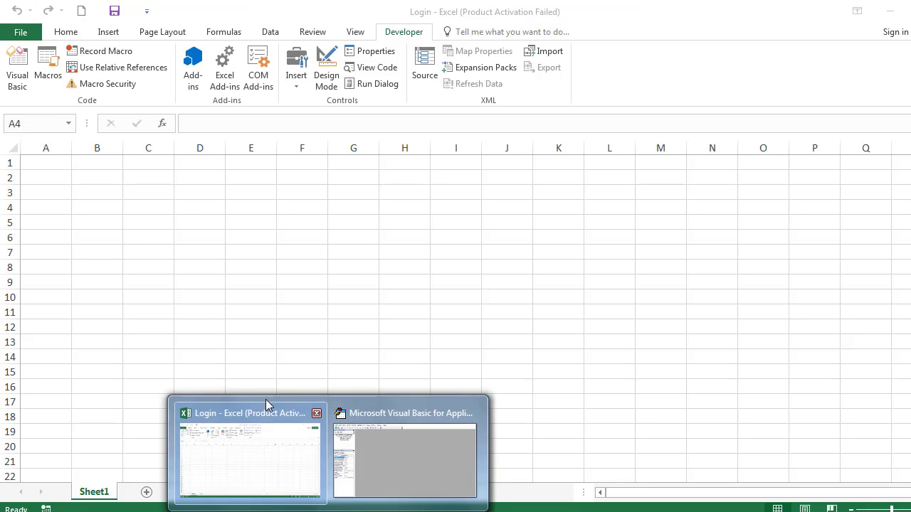
left_click(412, 454)
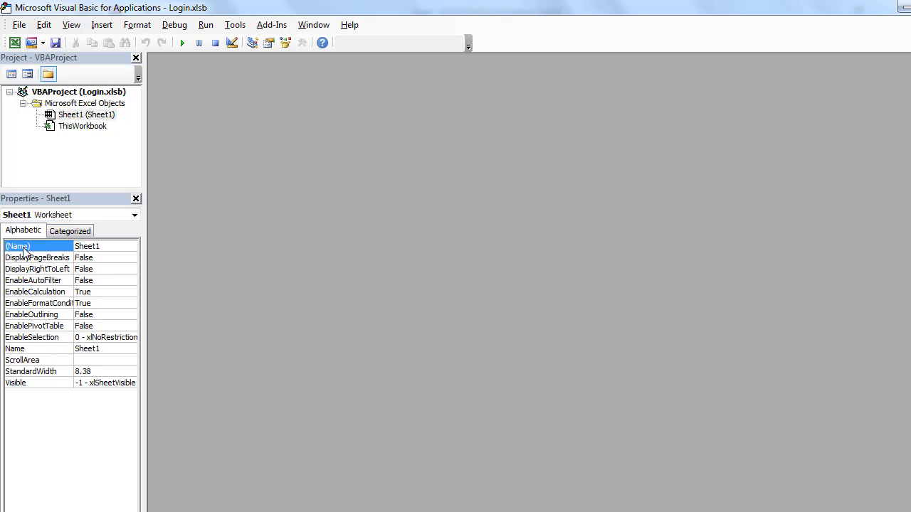
left_click(68, 143)
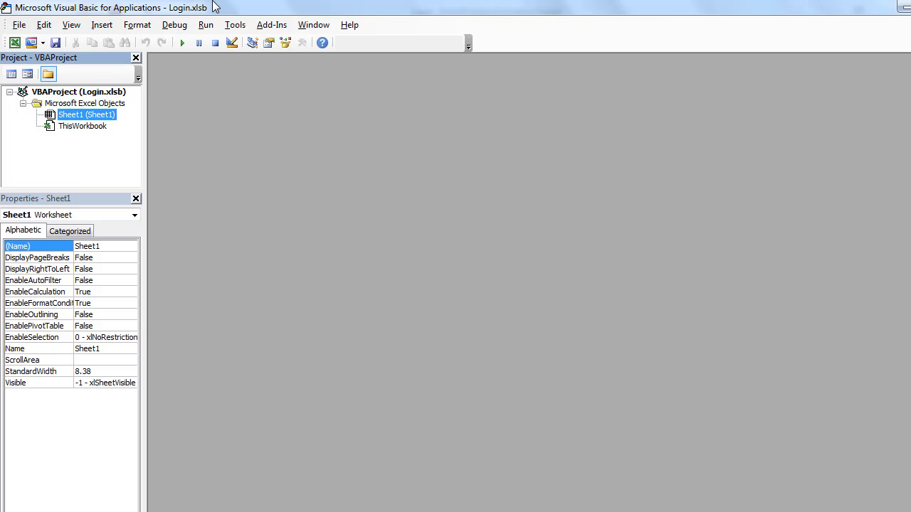
left_click(30, 42)
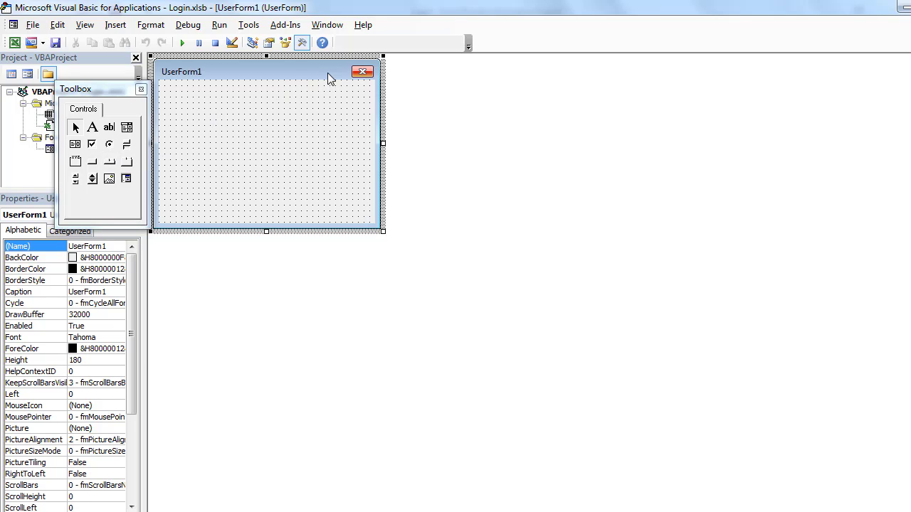
Close the Toolbox and enlarge UserForm1, raising its height from 204 to 353.25
left_click(141, 89)
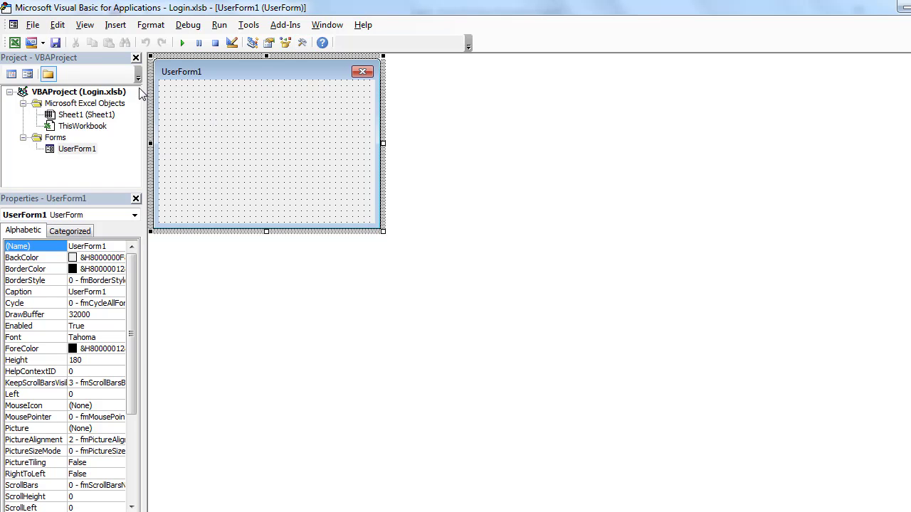
left_click(43, 44)
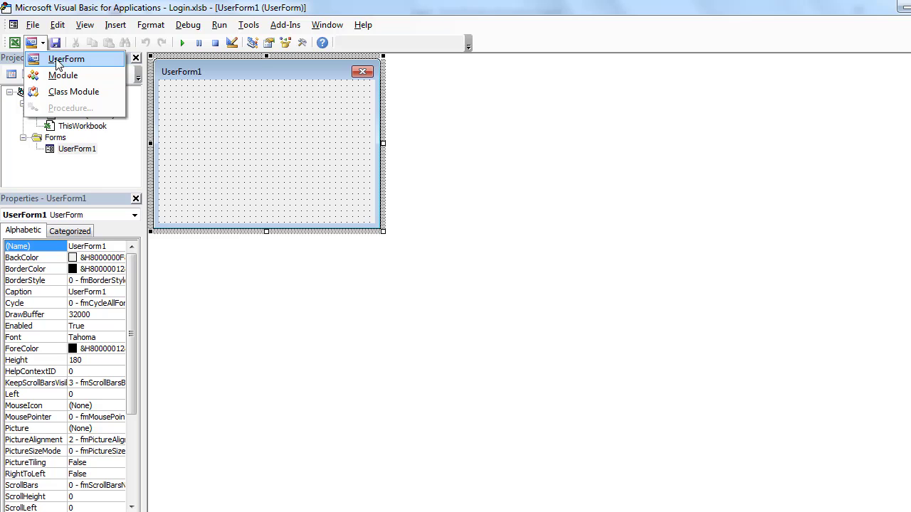
left_click(114, 27)
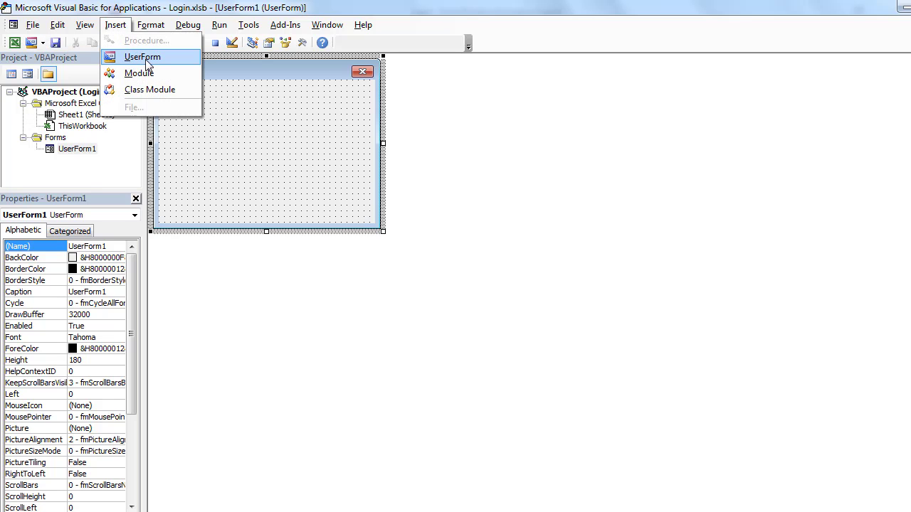
left_click(116, 153)
left_click(308, 135)
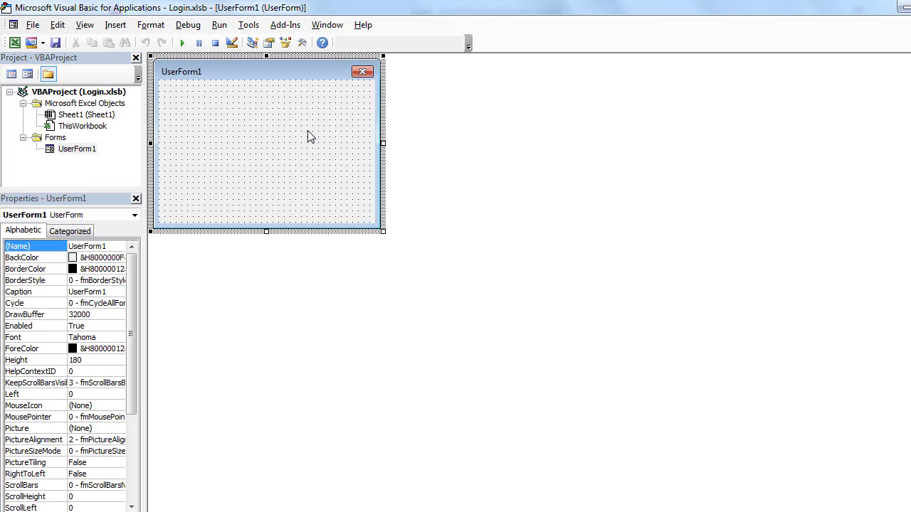
mouse_move(382, 231)
left_mouse_down()
mouse_move(450, 277)
mouse_move(533, 395)
left_mouse_up()
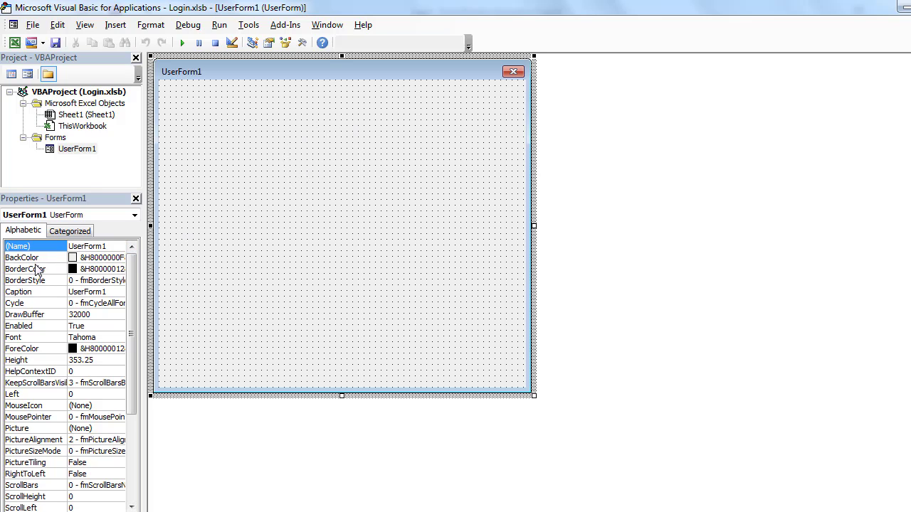
Set UserForm1's BackColor to dark grey &H00404040 from the Palette
left_click(92, 259)
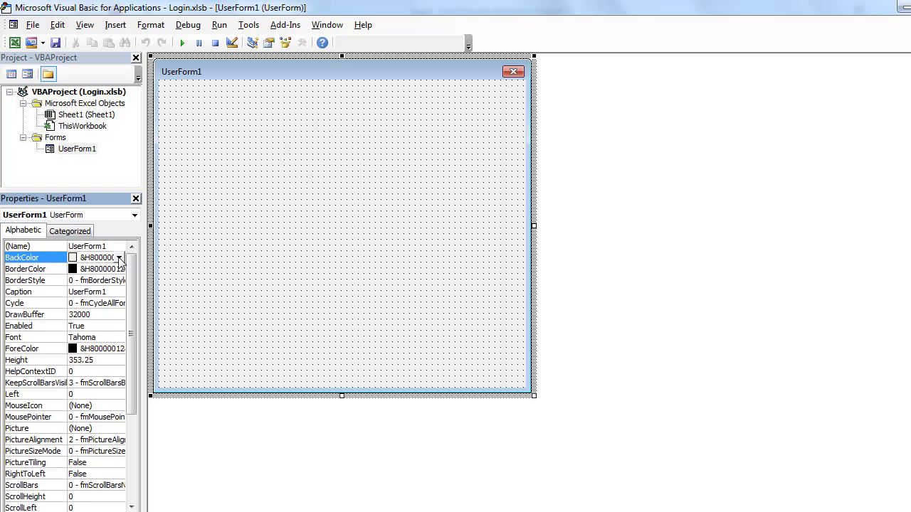
left_click(119, 258)
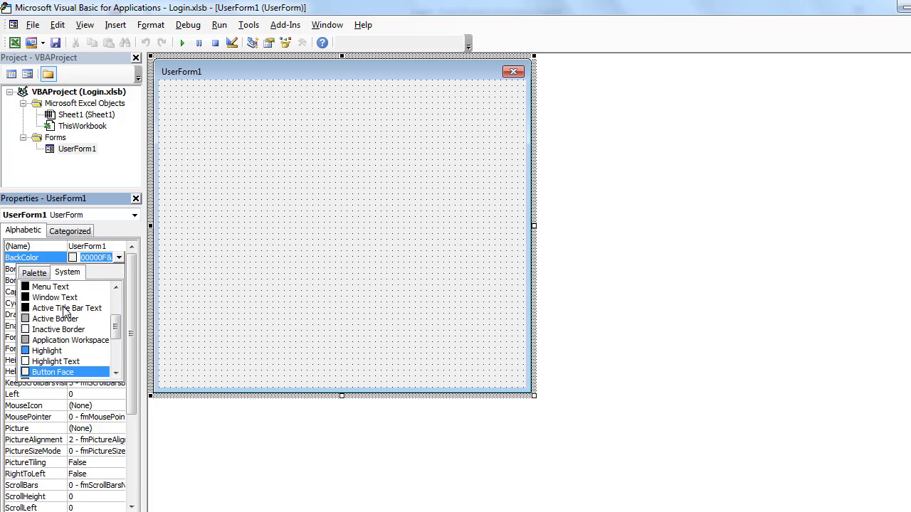
left_click(34, 273)
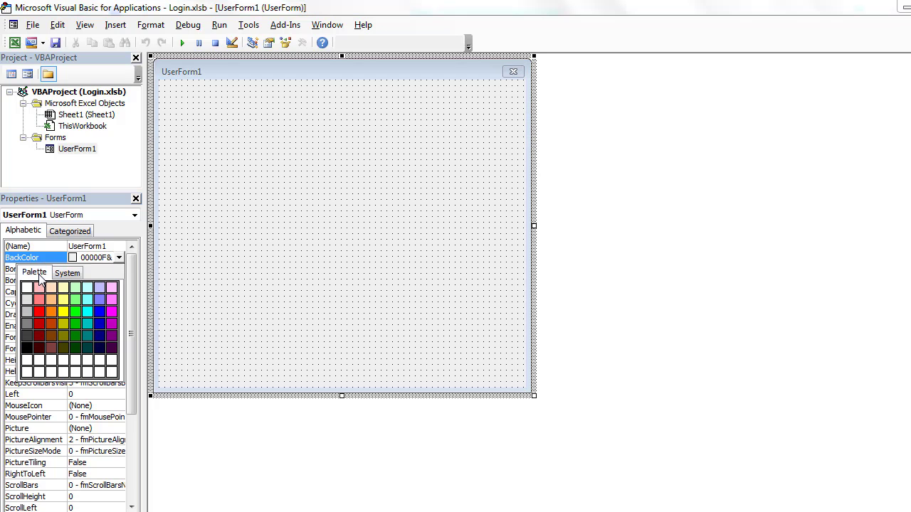
left_click(26, 335)
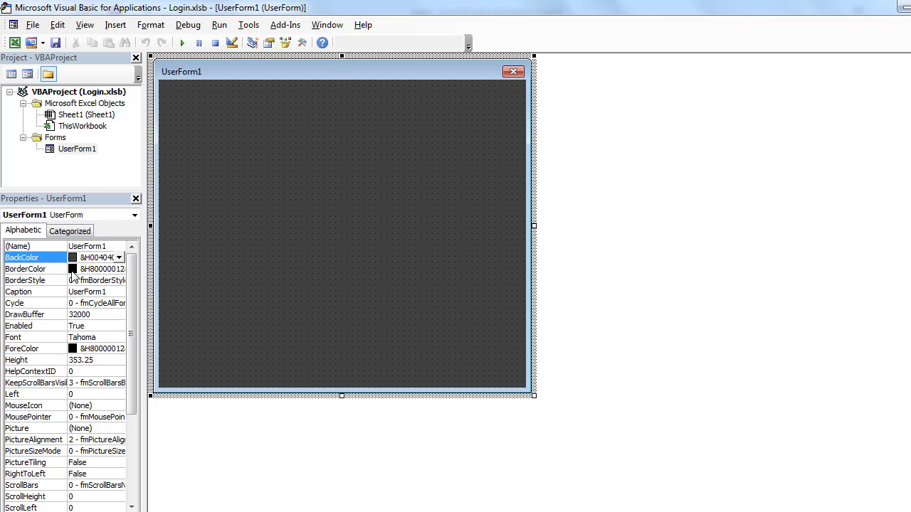
Set UserForm1's BorderColor to a light white system colour
left_click(104, 272)
left_click(119, 268)
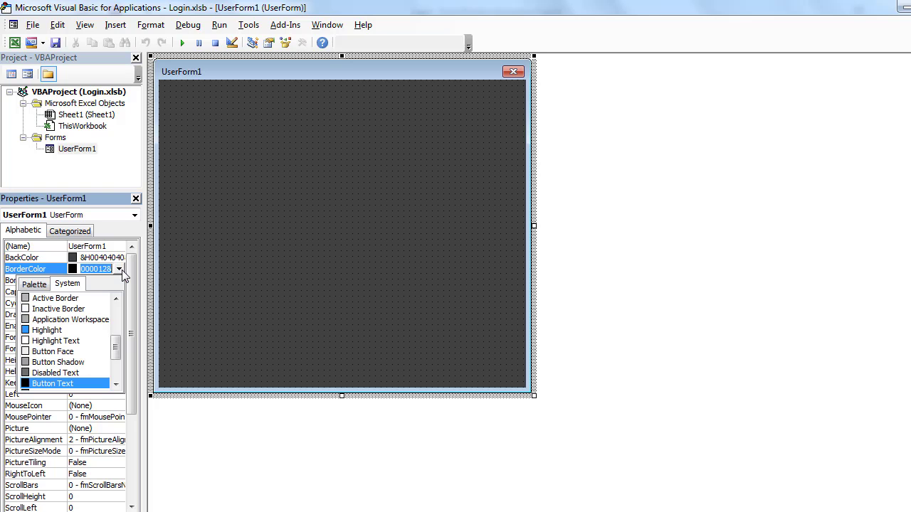
left_click(52, 349)
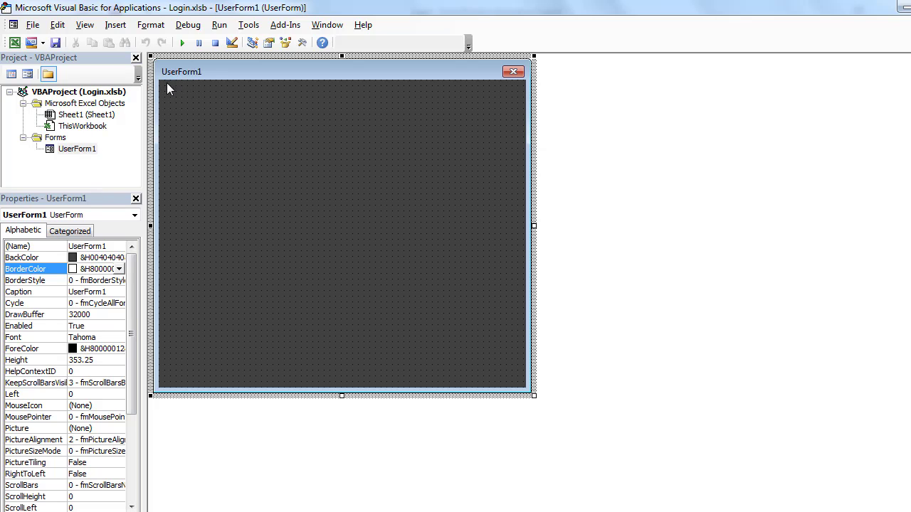
key("F5")
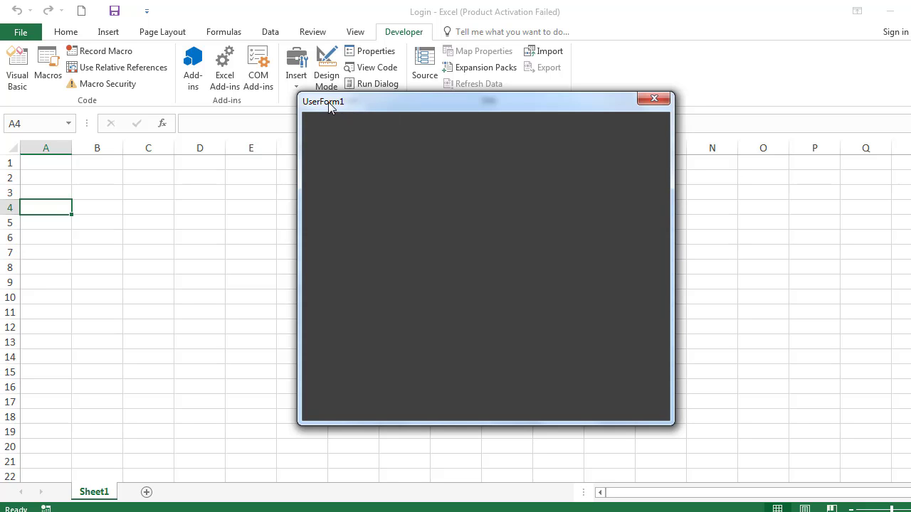
left_click(653, 99)
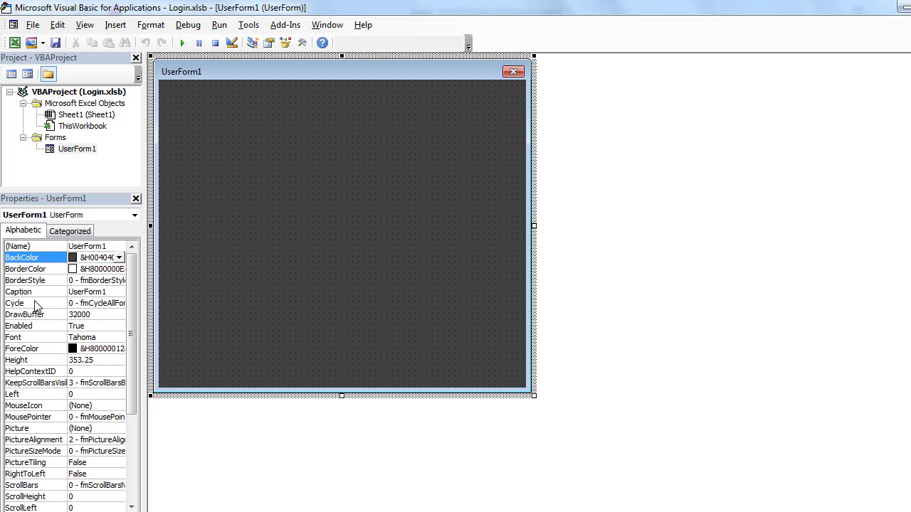
Change the form's Caption from UserForm1 to 'Login Page'
left_click(110, 293)
left_click(37, 295)
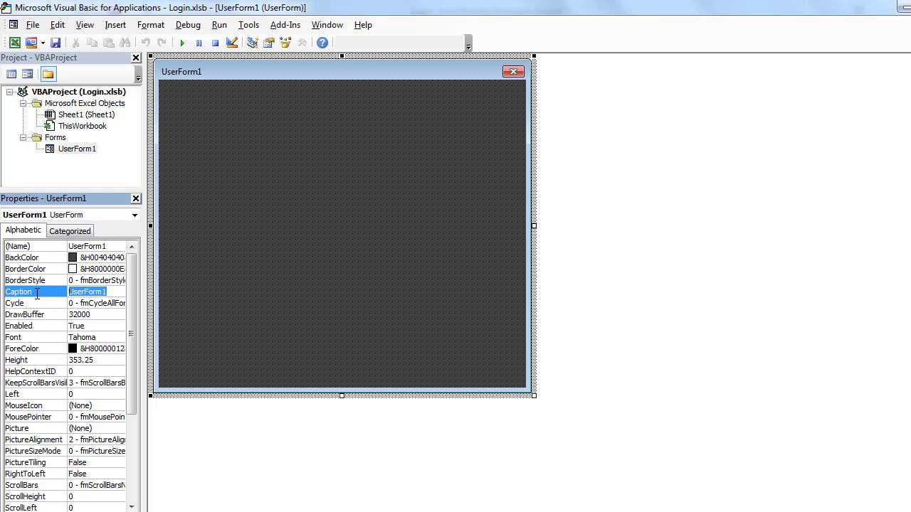
type("Login")
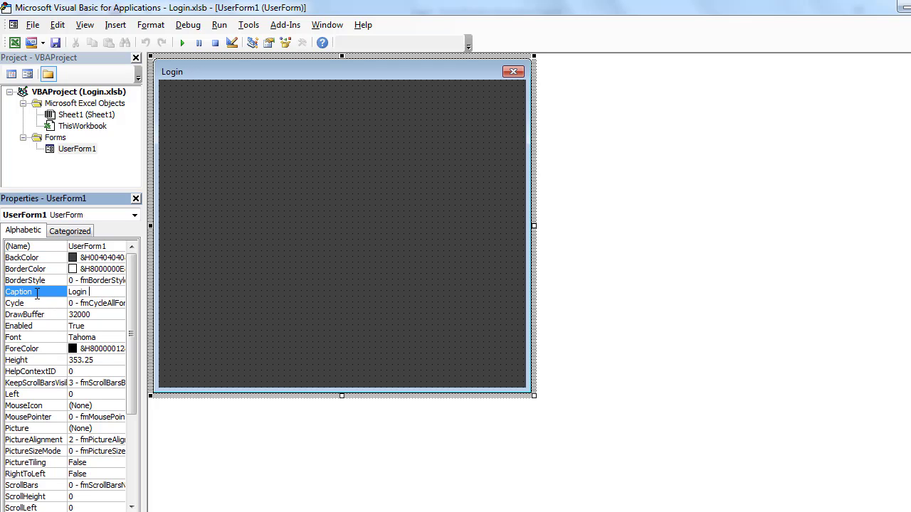
type(" Page")
left_click(250, 254)
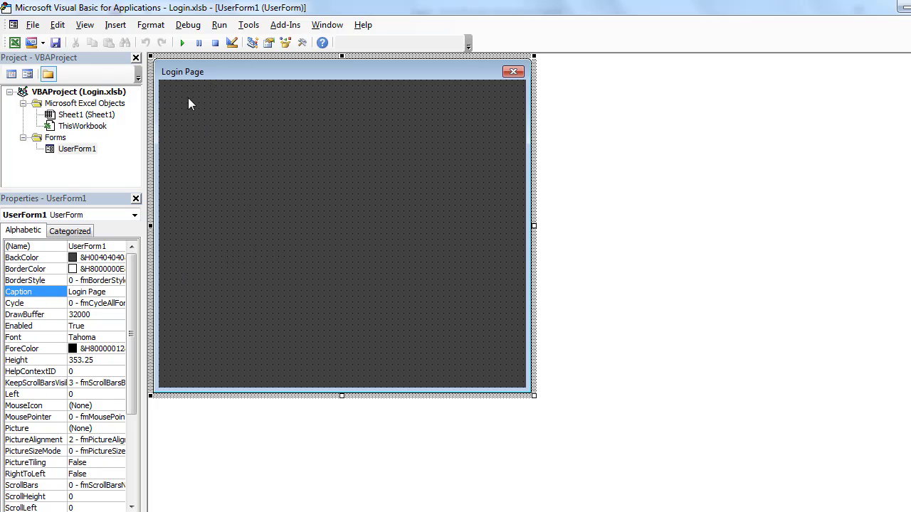
Bring up the control Toolbox for the form designer
left_click_drag(131, 282, 131, 296)
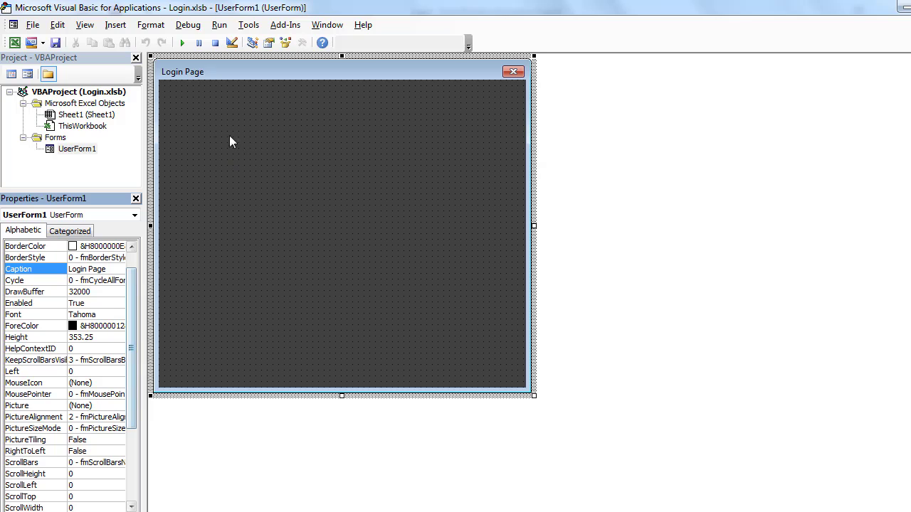
left_click(301, 68)
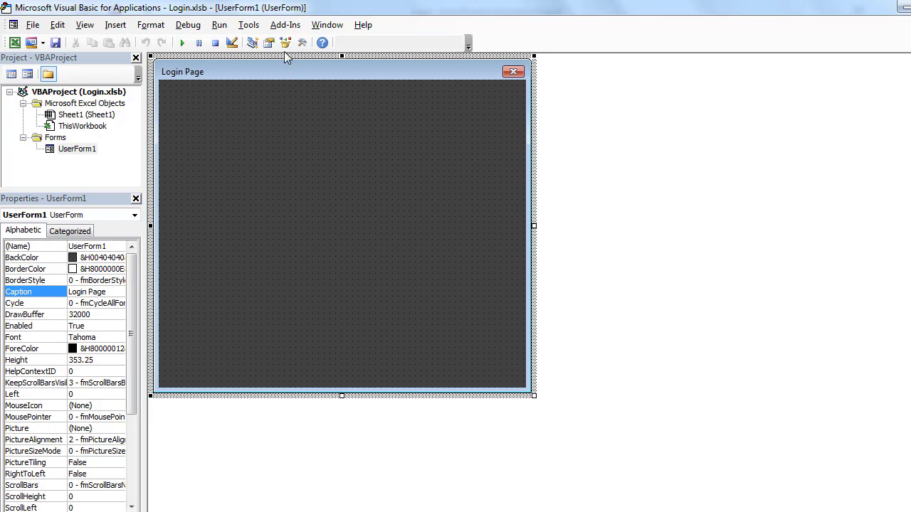
left_click(304, 44)
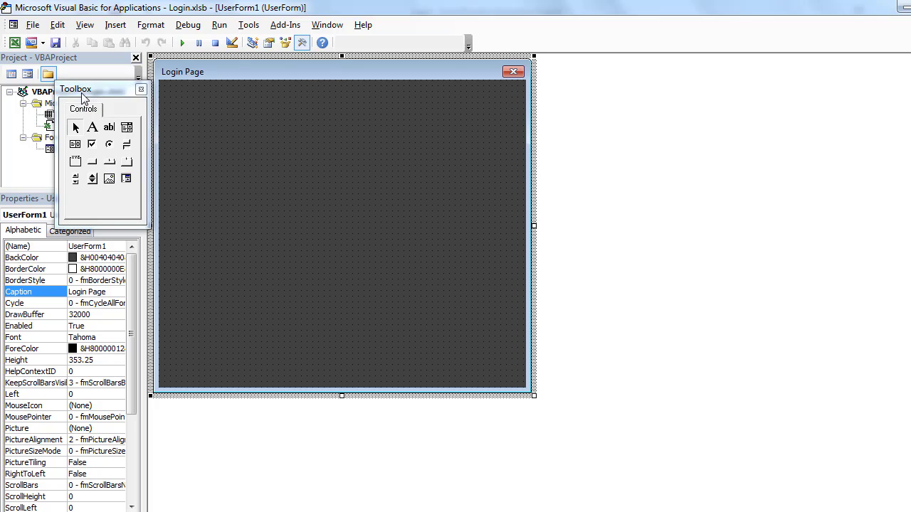
Move the Toolbox beside the form and place Label1 near the upper left at Left 36
left_click_drag(90, 94, 710, 164)
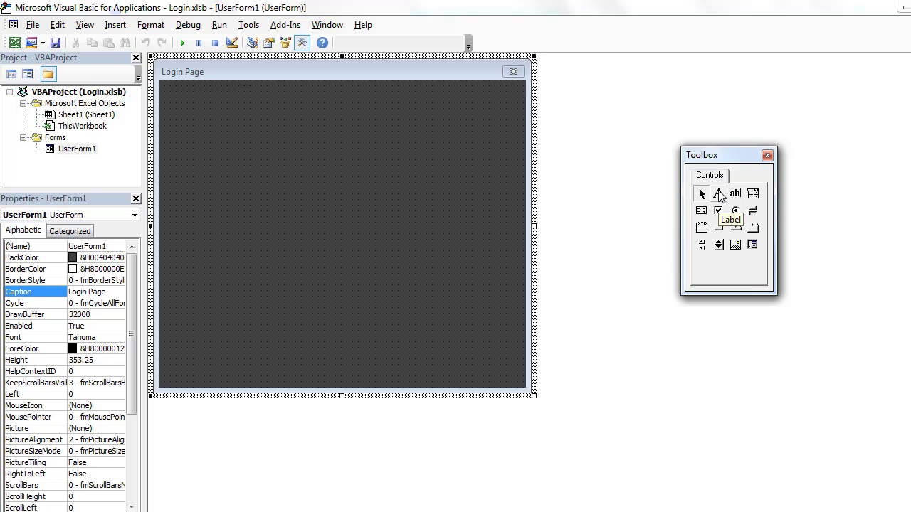
left_click_drag(720, 198, 353, 166)
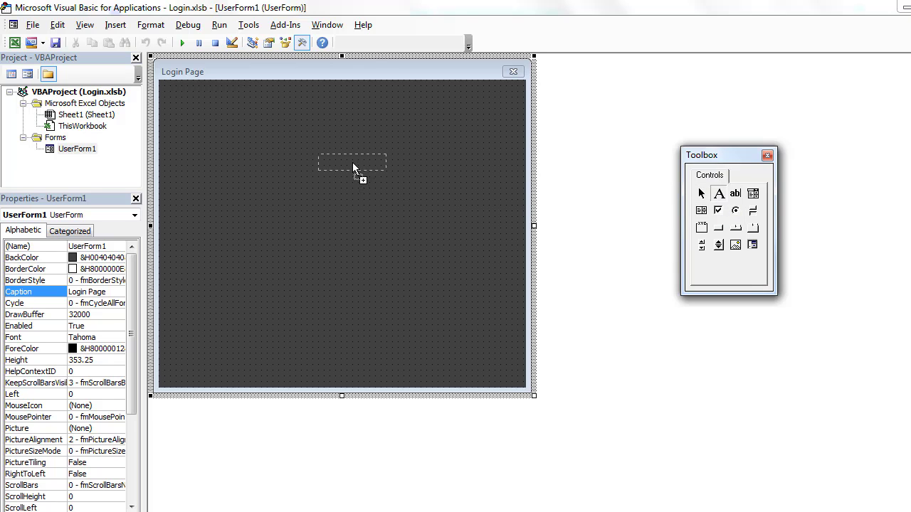
left_click_drag(235, 178, 234, 178)
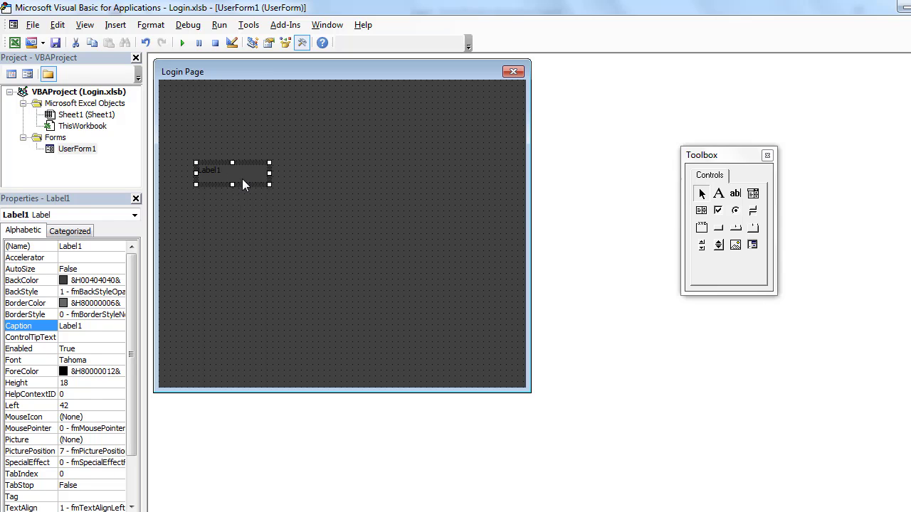
left_click_drag(242, 184, 231, 183)
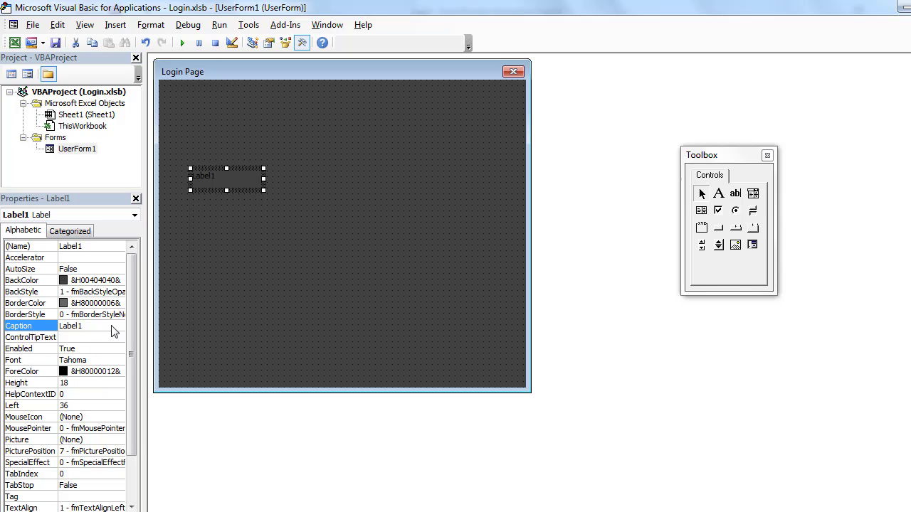
Set Label1's font to Tahoma Bold, size 10
left_click(68, 360)
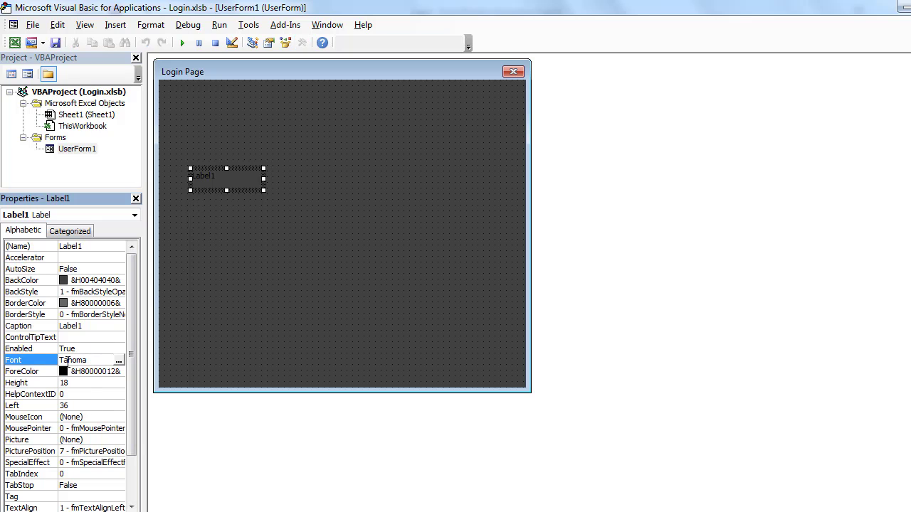
left_click(119, 360)
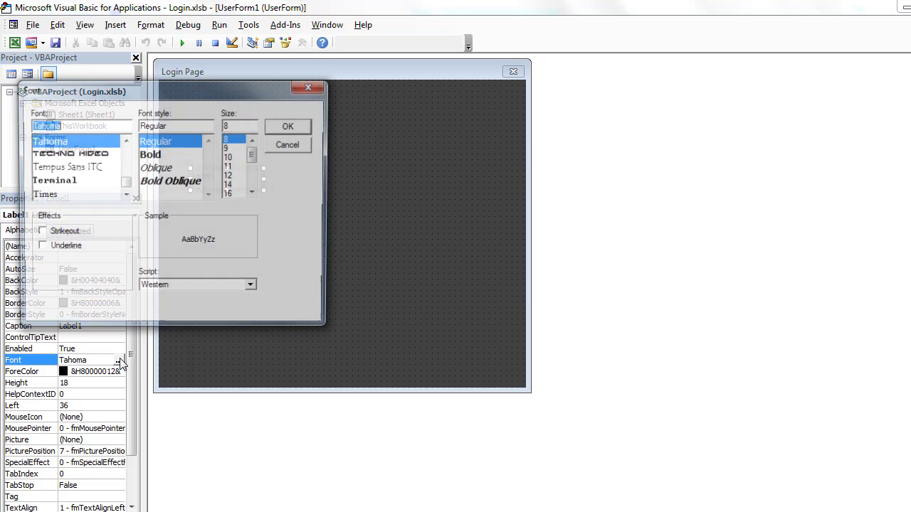
left_click(158, 155)
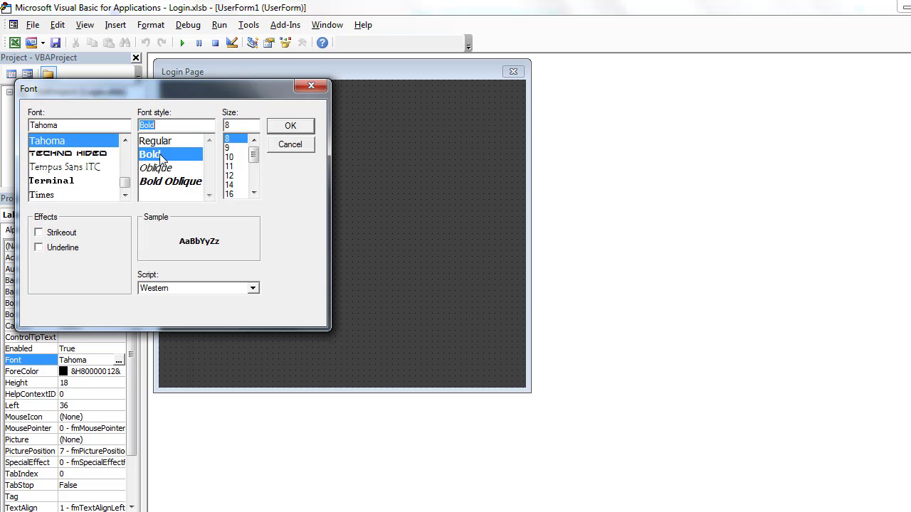
left_click(230, 157)
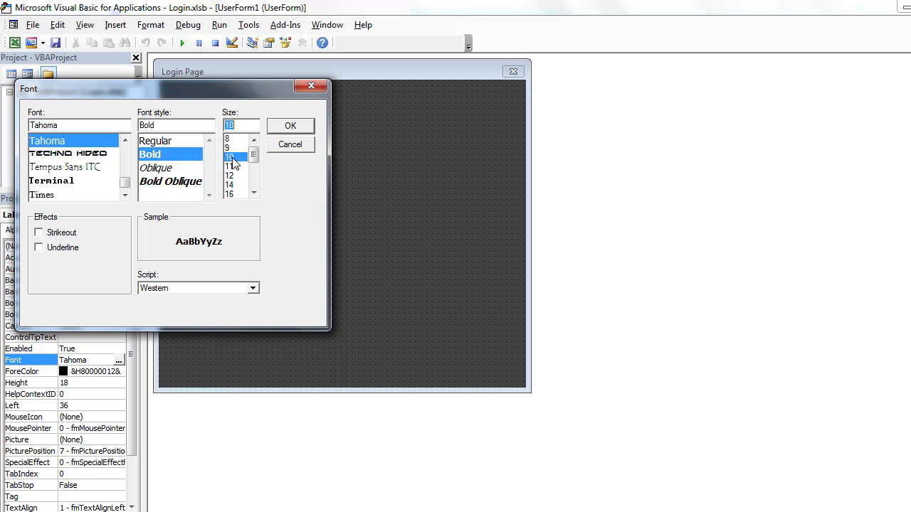
left_click(300, 129)
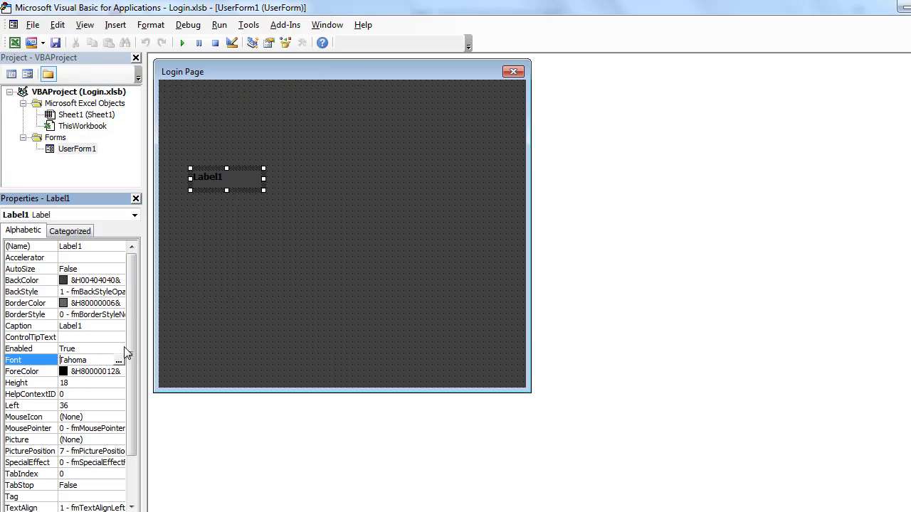
Make Label1's ForeColor white using the System Highlight Text colour
left_click(120, 374)
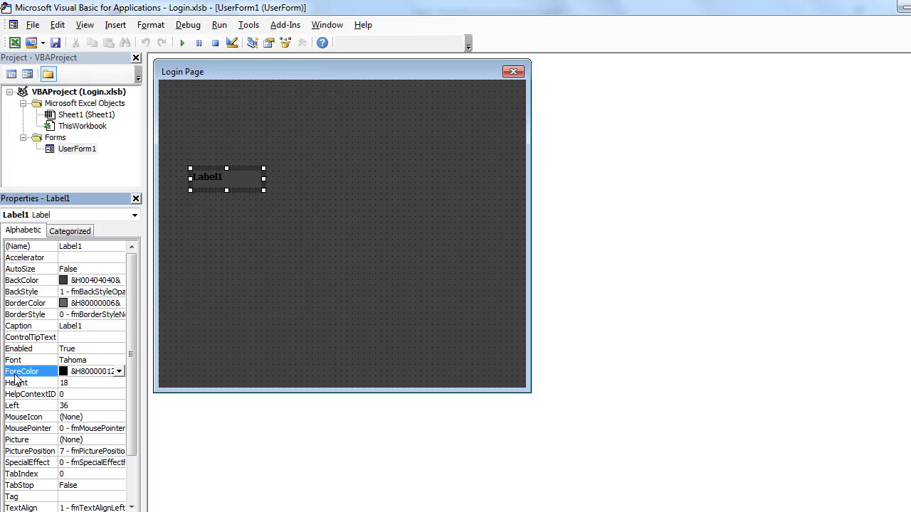
left_click(118, 372)
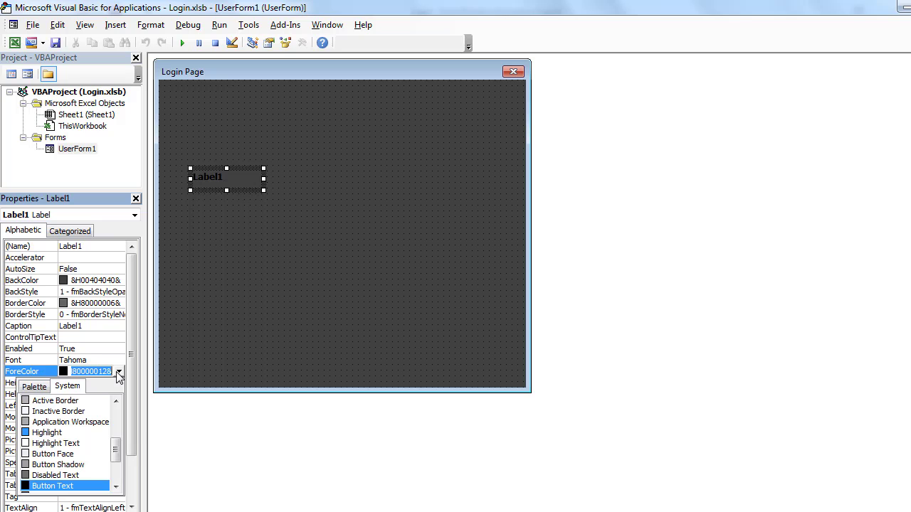
left_click(61, 443)
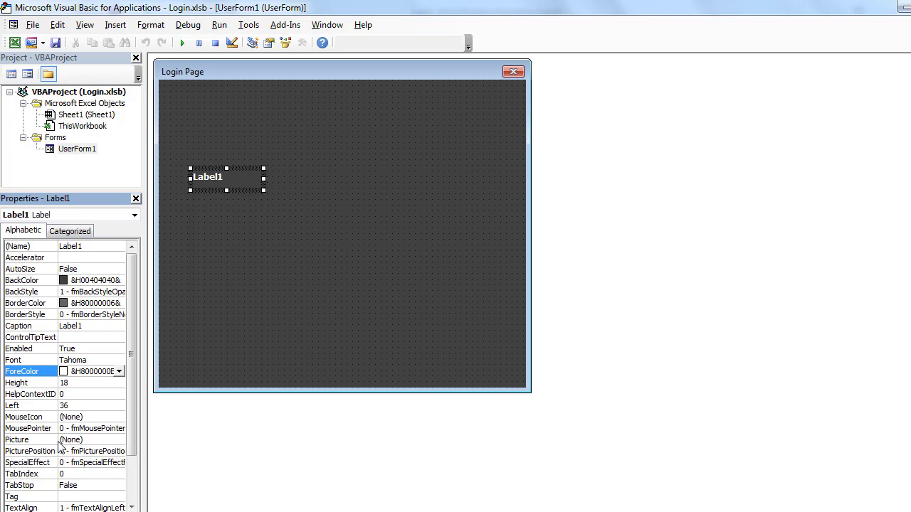
left_click(176, 264)
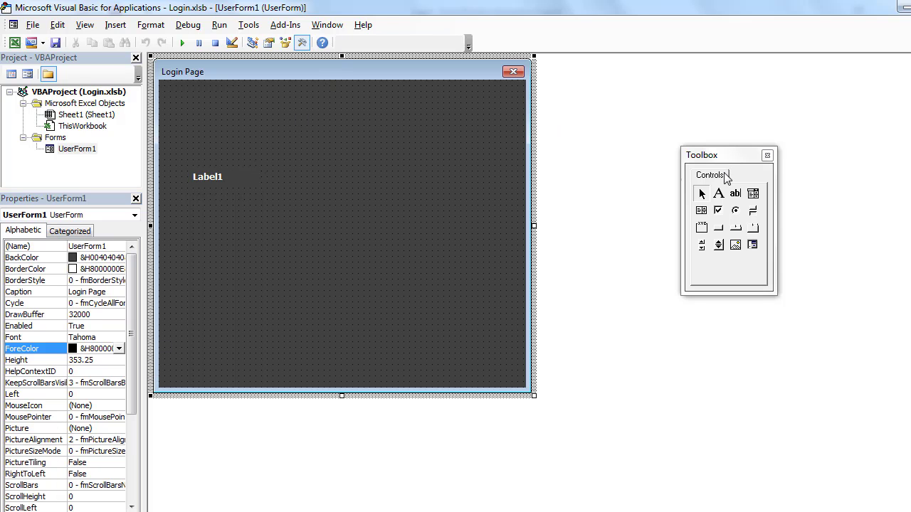
Draw TextBox1 beside Label1, widen it, and move both controls down to Top 108
left_click(735, 193)
left_click_drag(160, 127, 210, 140)
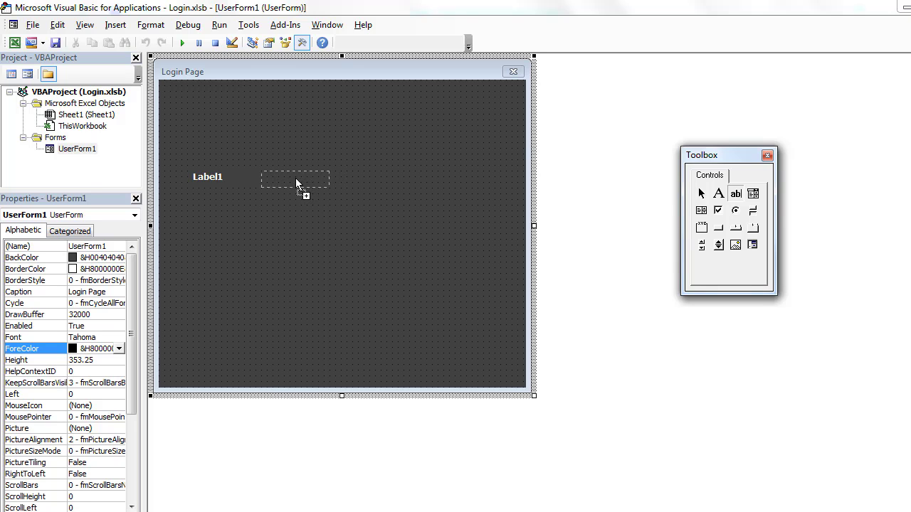
mouse_move(297, 183)
left_mouse_down()
mouse_move(736, 193)
mouse_move(365, 170)
left_mouse_up()
left_click_drag(296, 183, 403, 180)
mouse_move(407, 227)
left_mouse_down()
mouse_move(200, 175)
mouse_move(278, 190)
mouse_move(270, 187)
left_mouse_up()
left_click(320, 247)
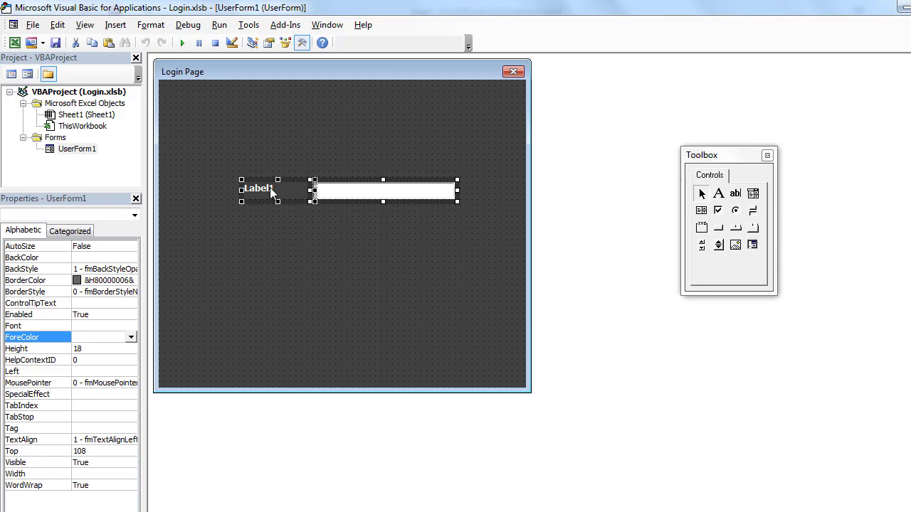
key("ctrl+v")
Undo the accidental paste and Ctrl+drag a copy of the label-textbox pair to Top 150
key("ctrl+z")
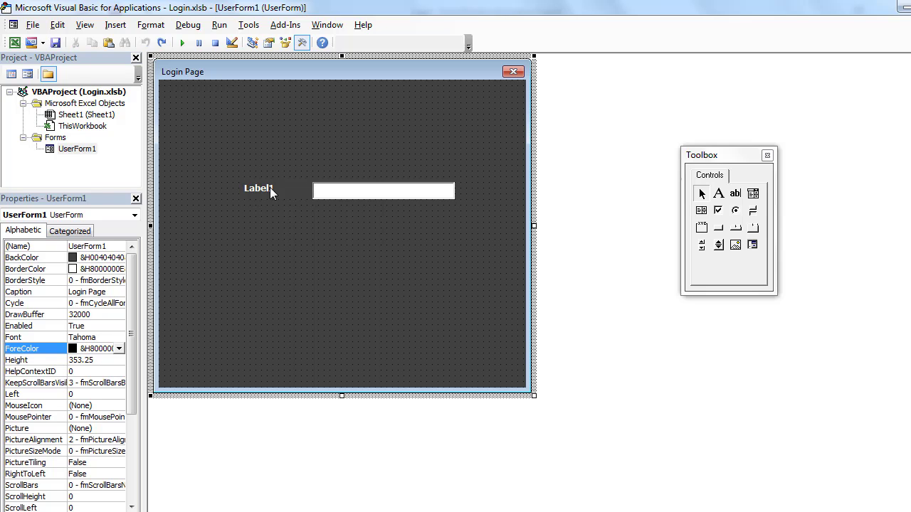
left_click_drag(254, 182, 253, 181)
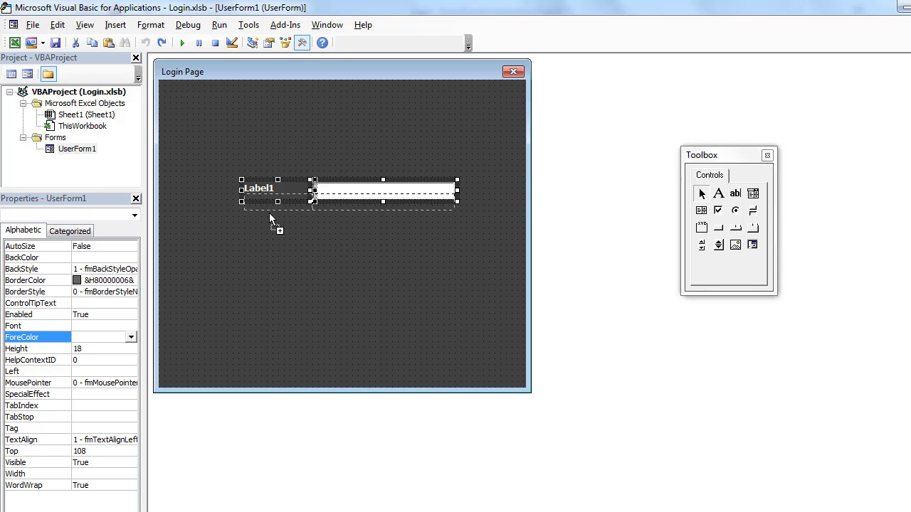
left_click_drag(270, 216, 270, 230)
left_click_drag(264, 241, 264, 240)
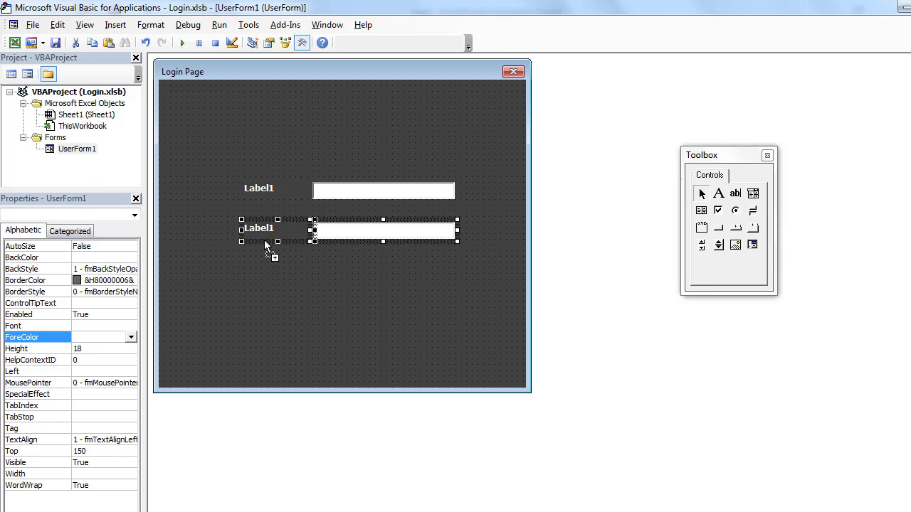
left_click(280, 292)
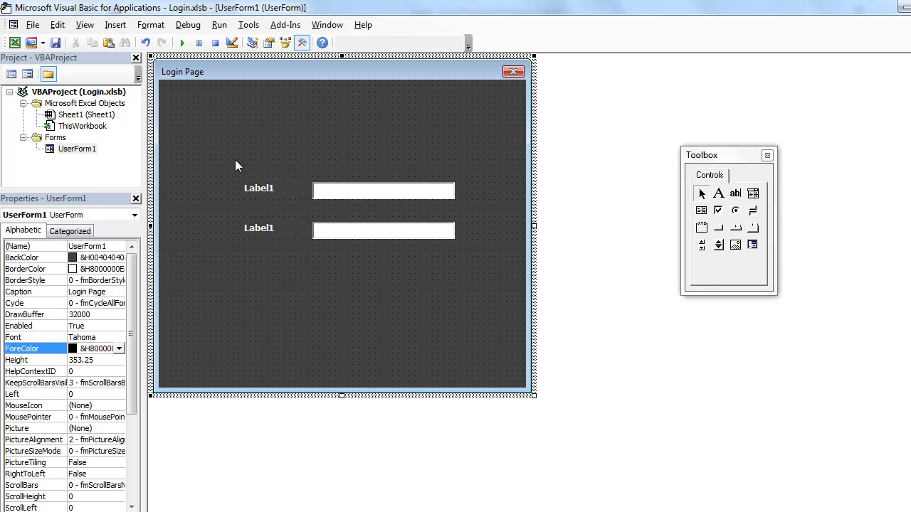
Select both text boxes and set their font to Tahoma Regular, size 10
left_click_drag(410, 282, 410, 282)
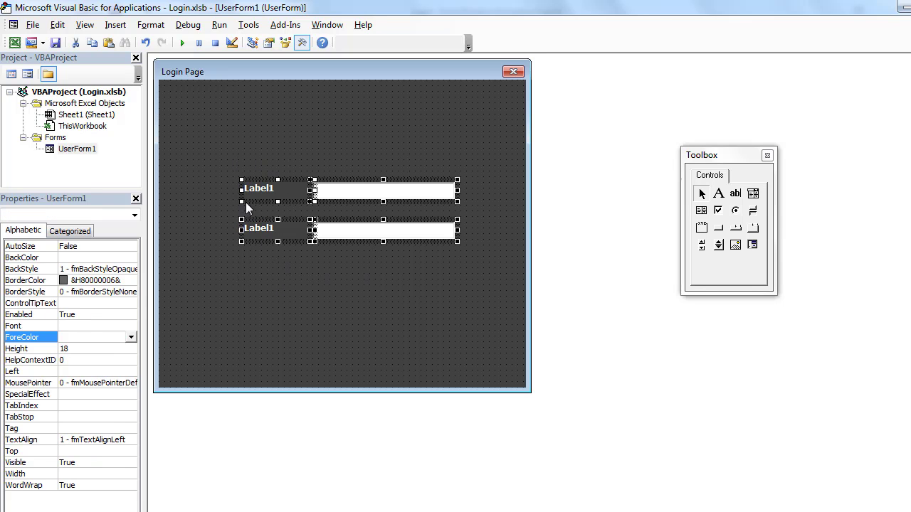
double_click(230, 150)
double_click(66, 148)
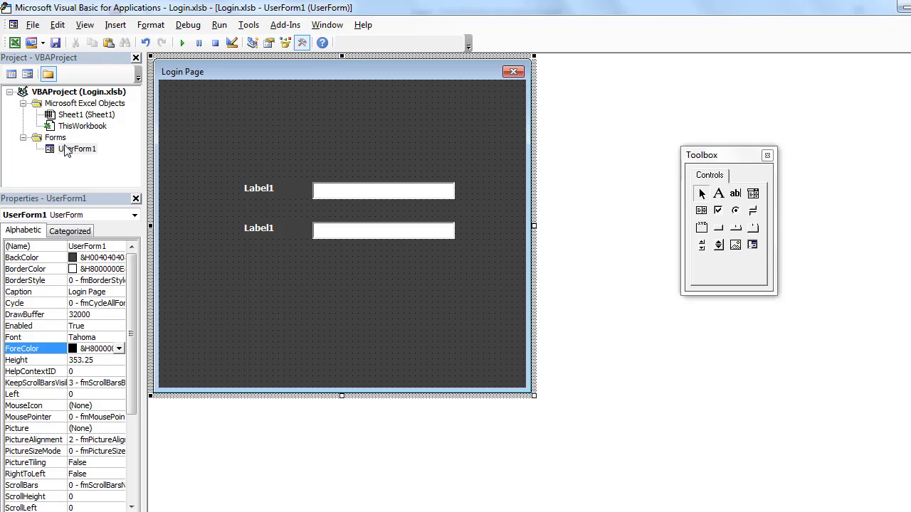
left_click(348, 192)
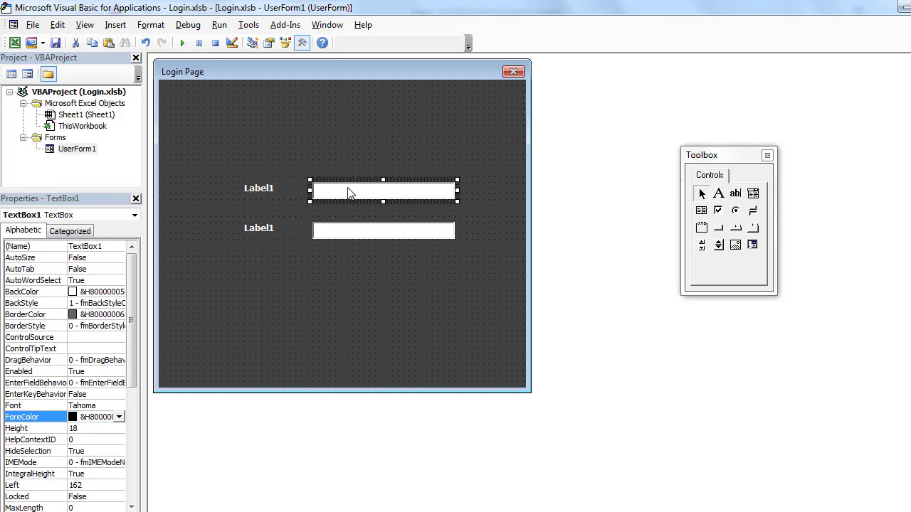
left_click(263, 196)
left_click_drag(332, 163, 349, 242)
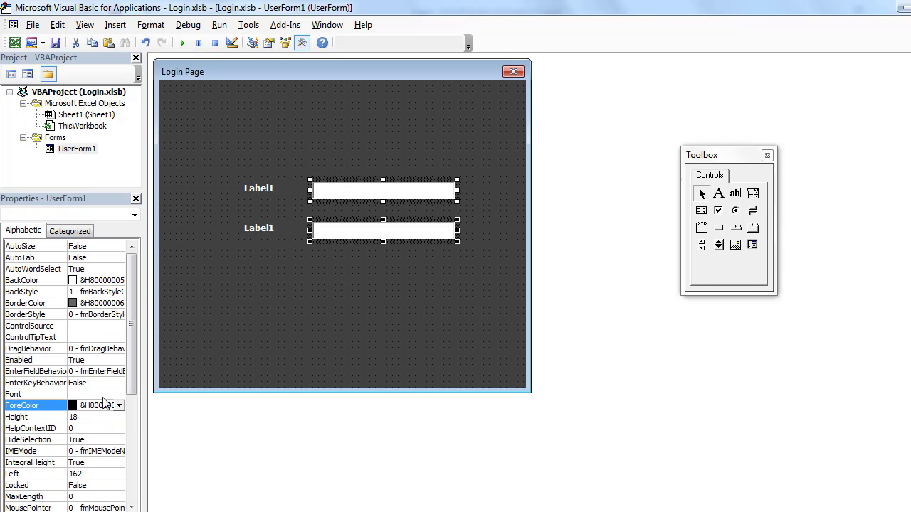
left_click(91, 396)
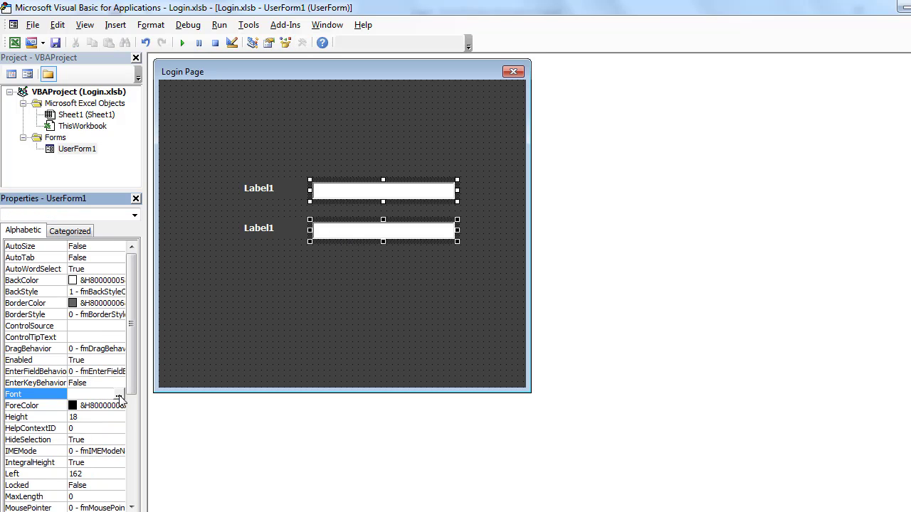
left_click(119, 394)
left_click(232, 157)
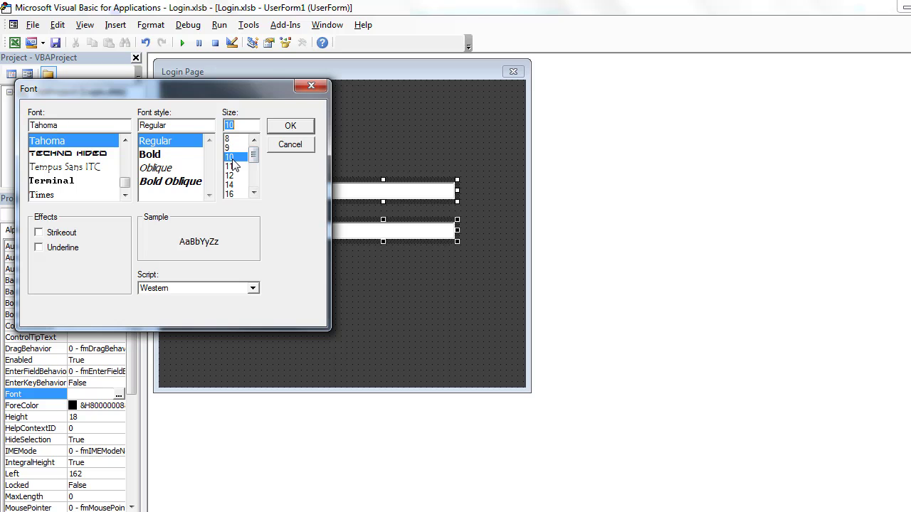
left_click(291, 125)
left_click(318, 335)
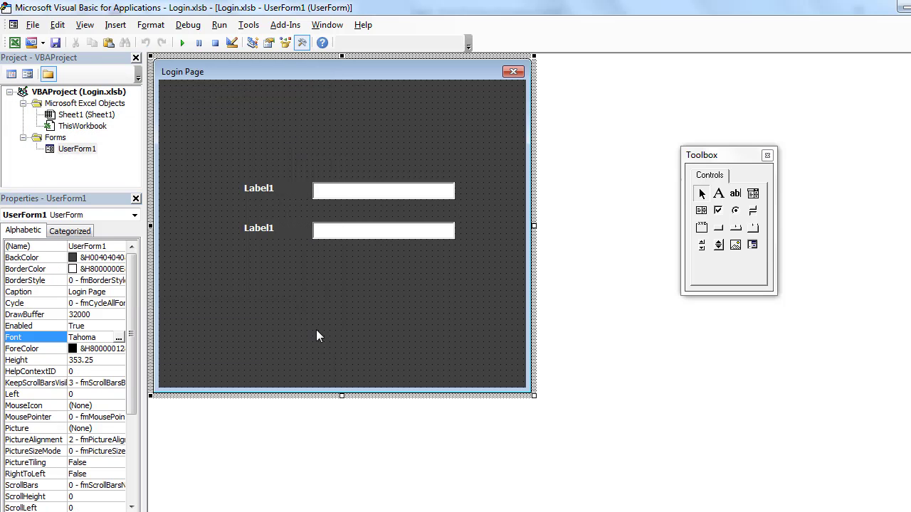
Caption the top label 'Username', fixing the capitalisation typo
left_click(261, 189)
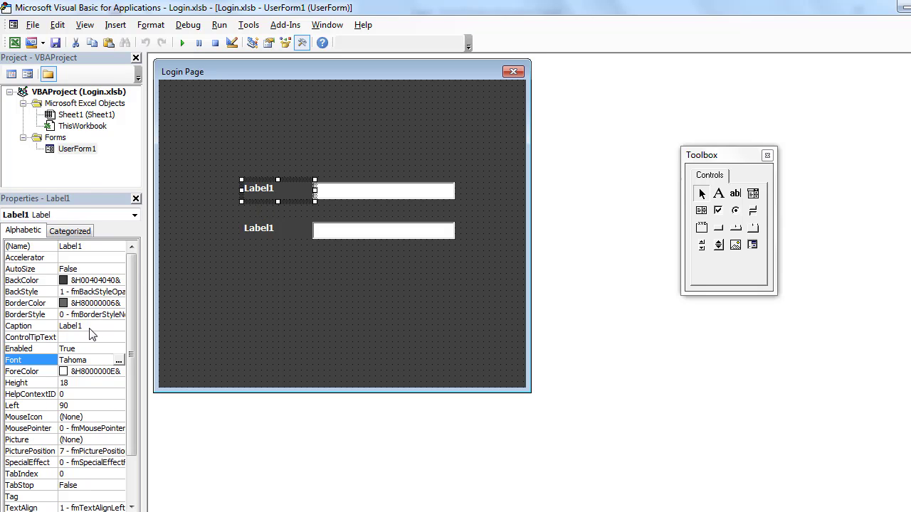
left_click(267, 192)
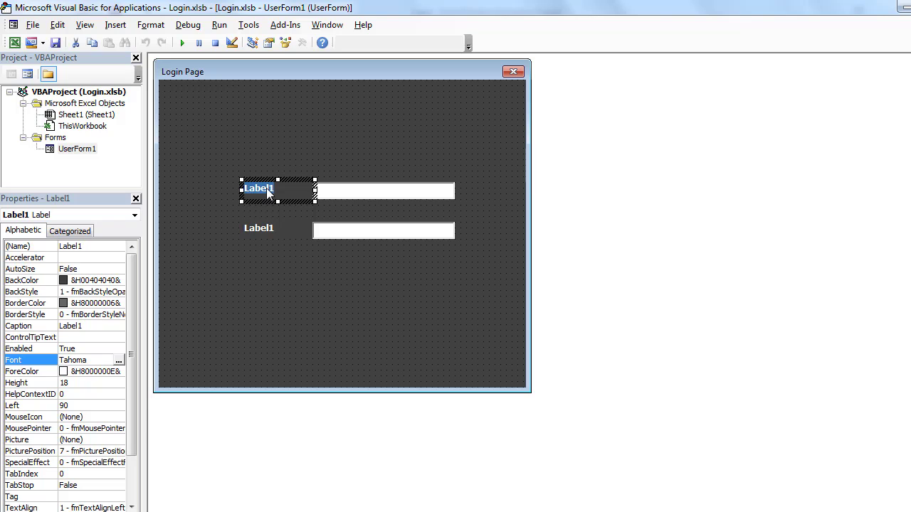
type("USername")
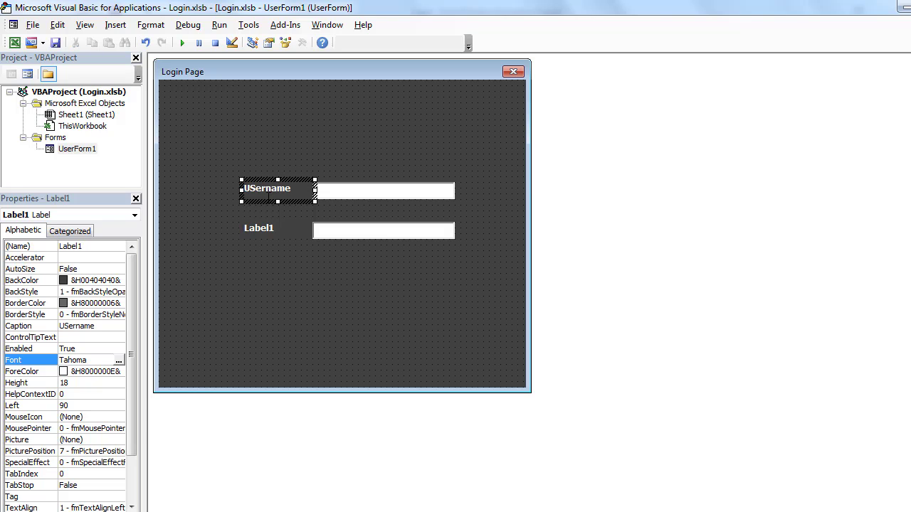
left_click(255, 189)
key("BackSpace")
type("s")
Caption the second label 'Password' and copy the Username label to the top as Label3
left_click(270, 229)
left_click(271, 229)
type("Pass")
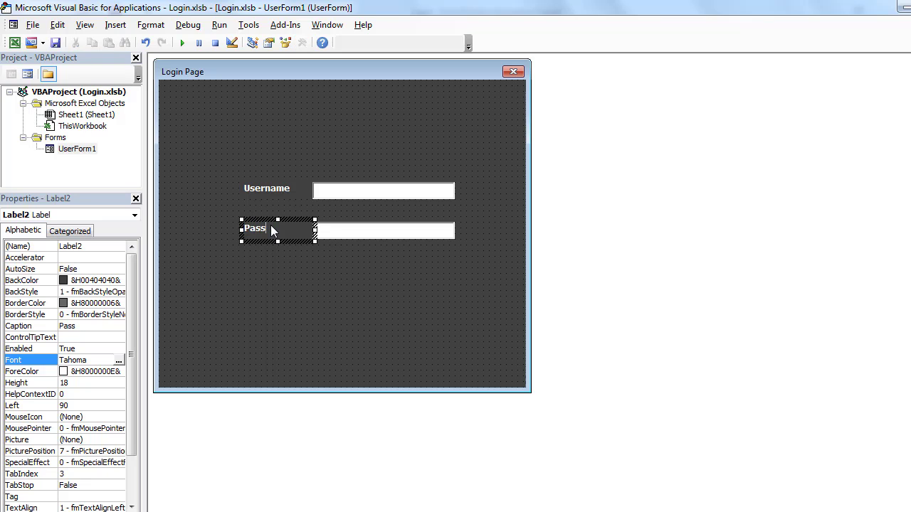
type("word")
left_click(362, 292)
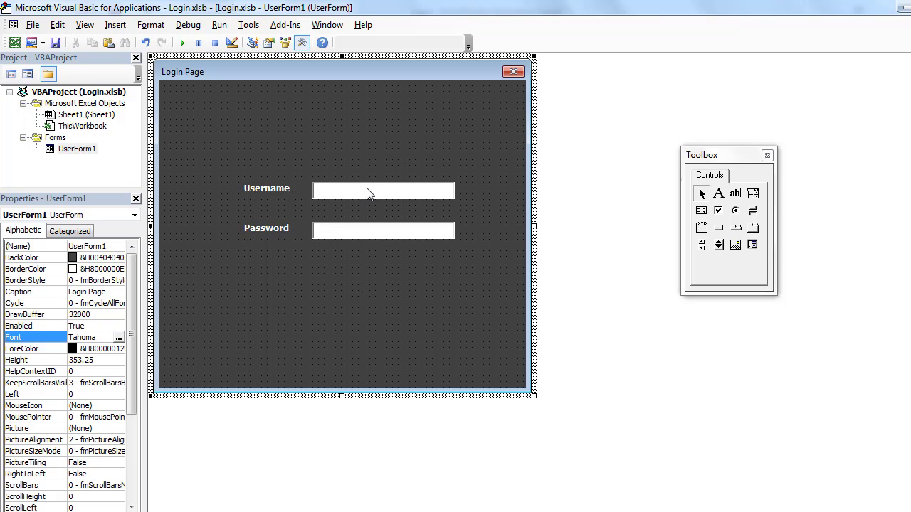
mouse_move(264, 168)
left_mouse_down()
mouse_move(285, 203)
mouse_move(262, 135)
left_mouse_up()
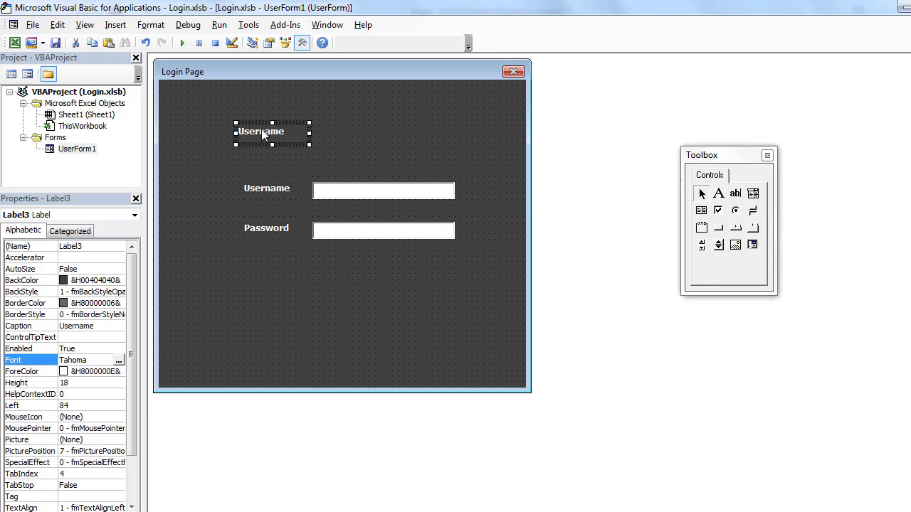
Give the new top label the caption AD and select it
left_click(262, 135)
type("AD")
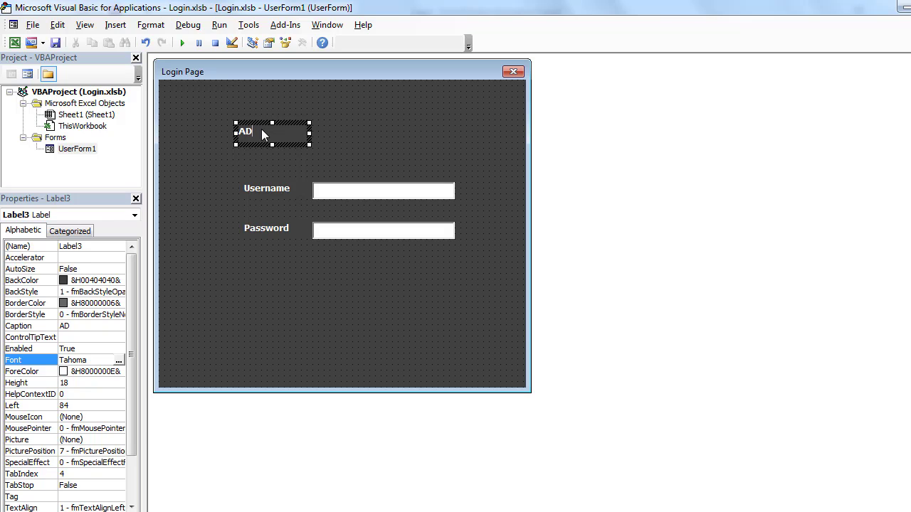
left_click(360, 126)
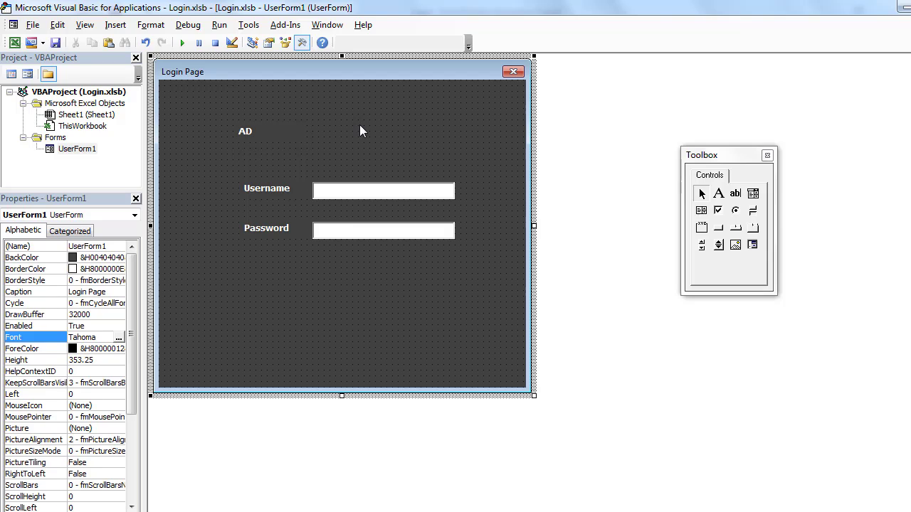
left_click(294, 135)
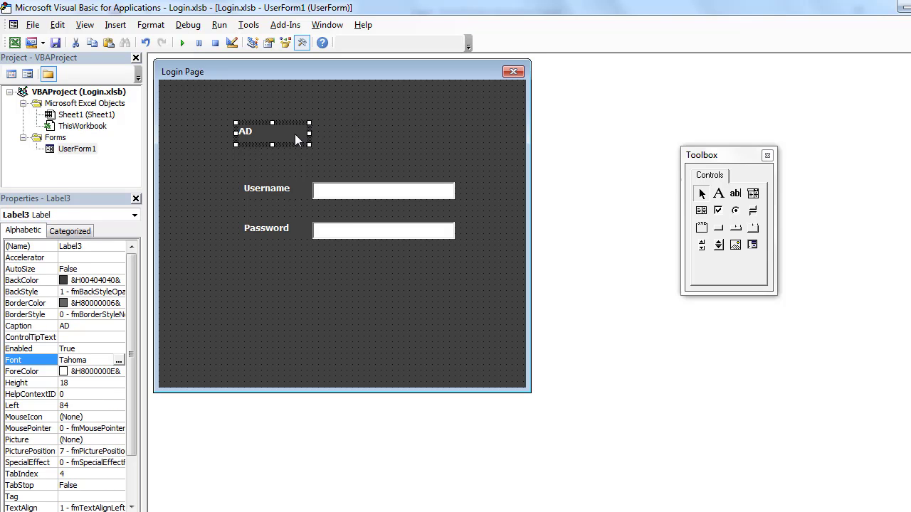
Give the AD label a 26-point bold font and make it taller to fit
left_click(118, 360)
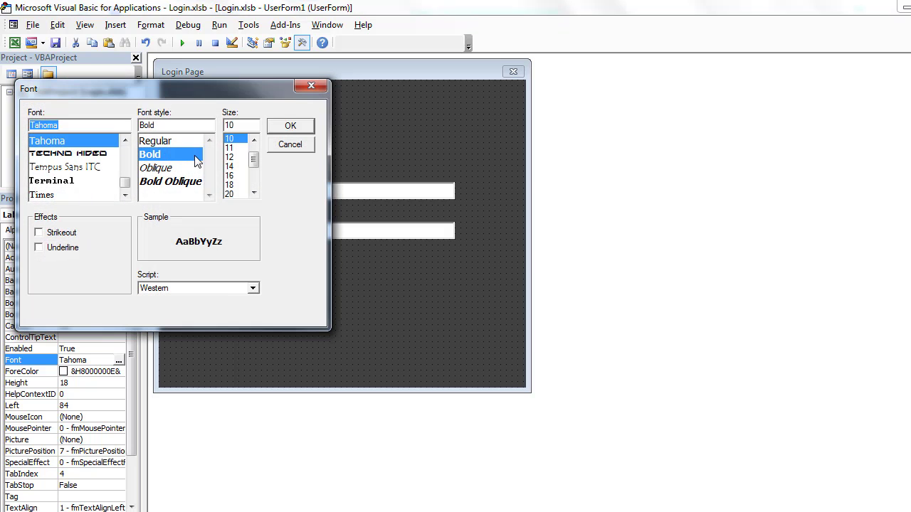
left_click_drag(254, 162, 253, 174)
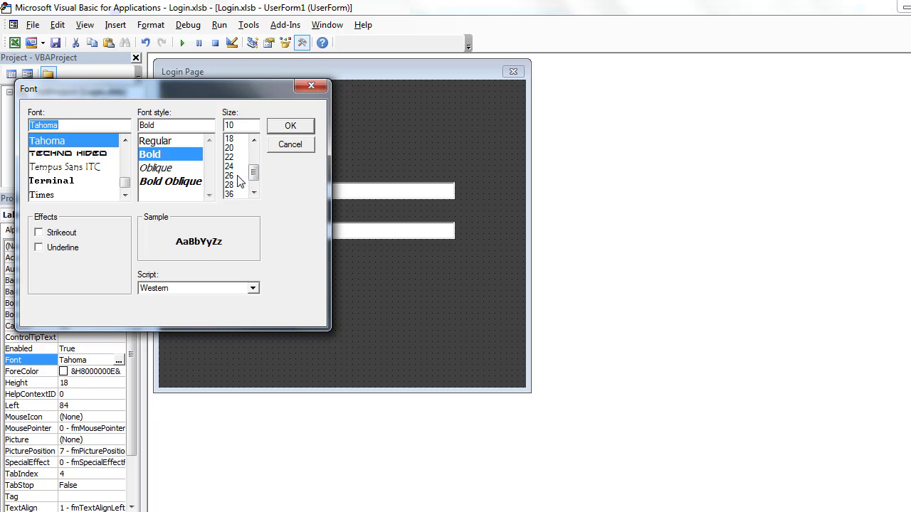
left_click(240, 176)
left_click(299, 127)
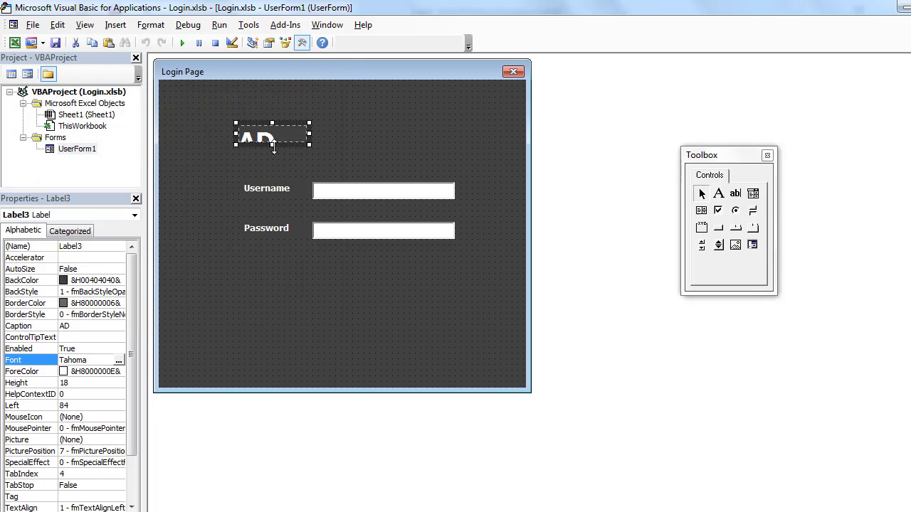
left_click_drag(271, 145, 276, 167)
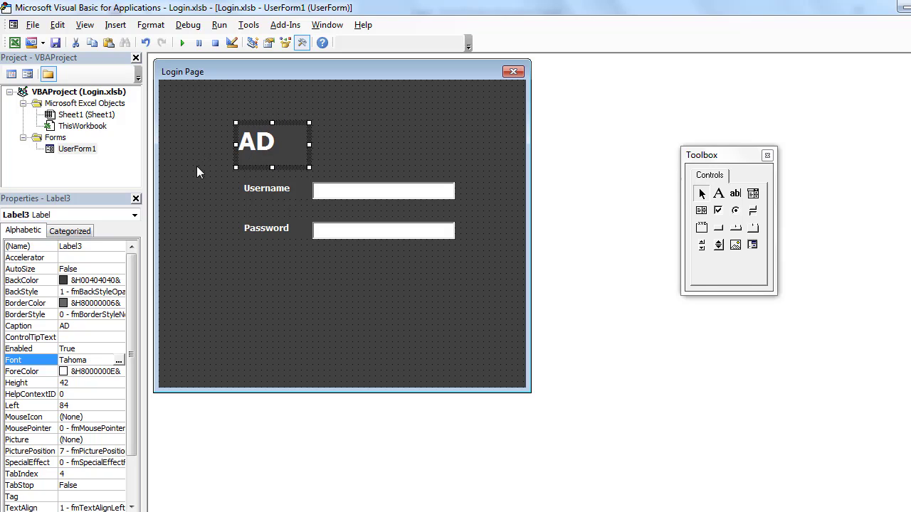
Set the AD label's ForeColor to orange from the Palette
left_click(110, 372)
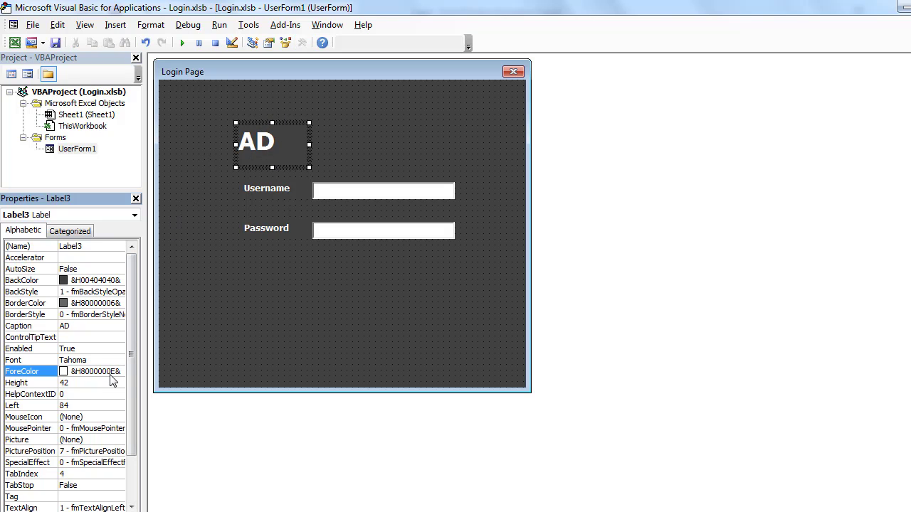
left_click(119, 372)
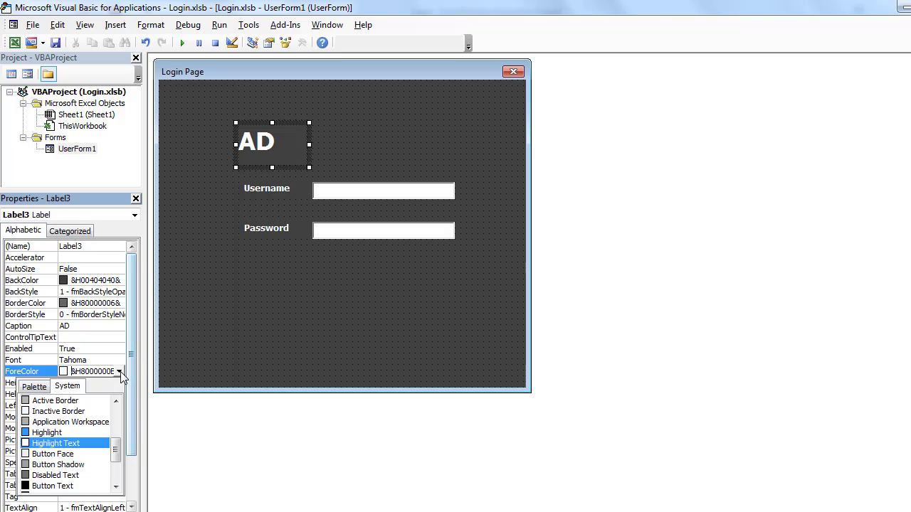
left_click(34, 386)
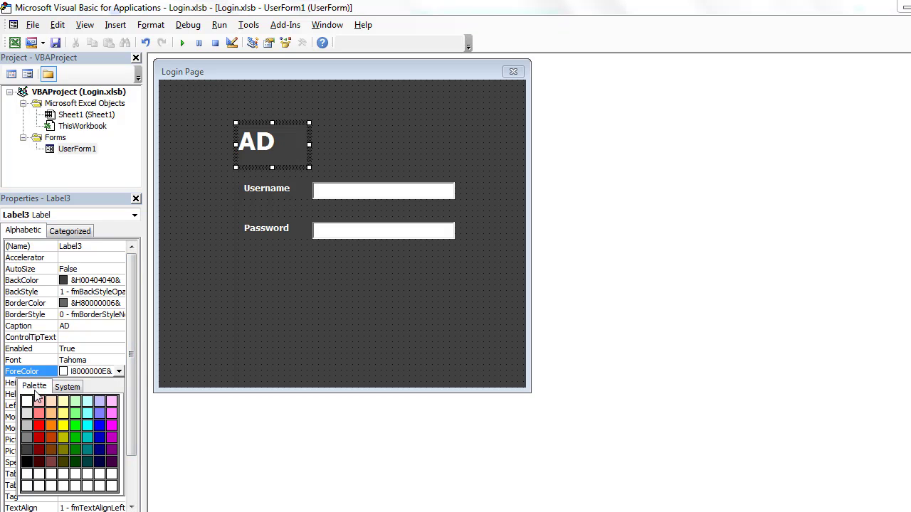
left_click(52, 426)
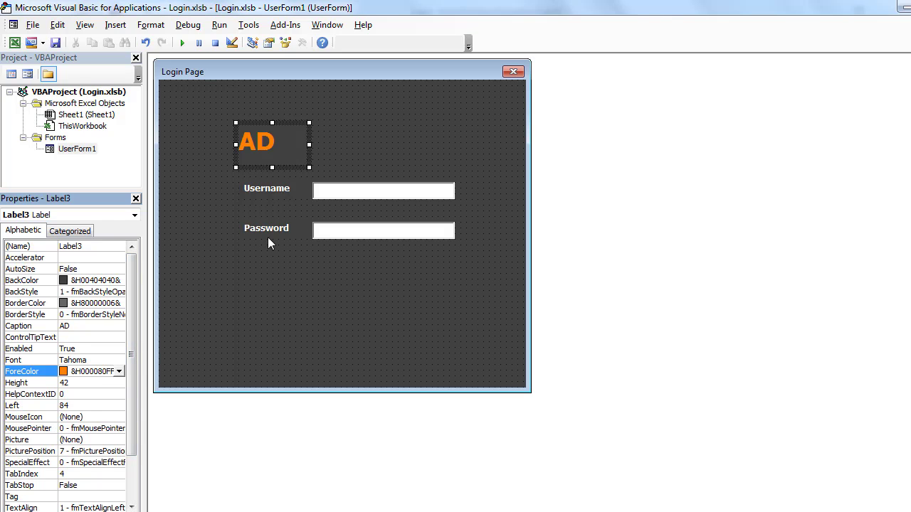
Enlarge the AD label's font to 36 point
left_click(114, 361)
left_click(120, 360)
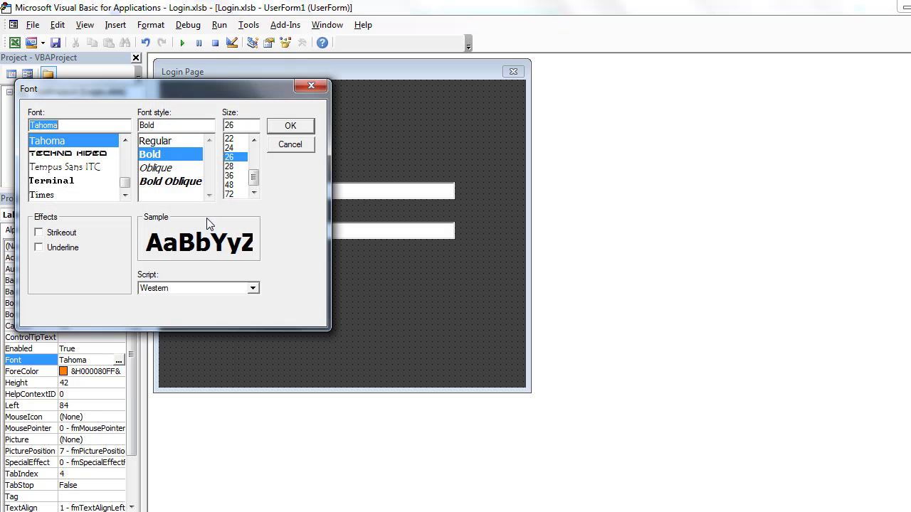
left_click(235, 175)
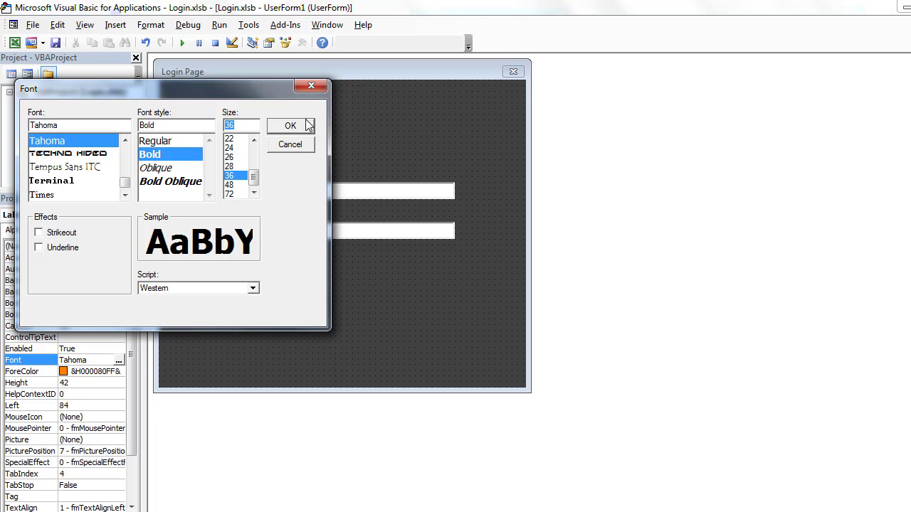
left_click(304, 125)
left_click(313, 151)
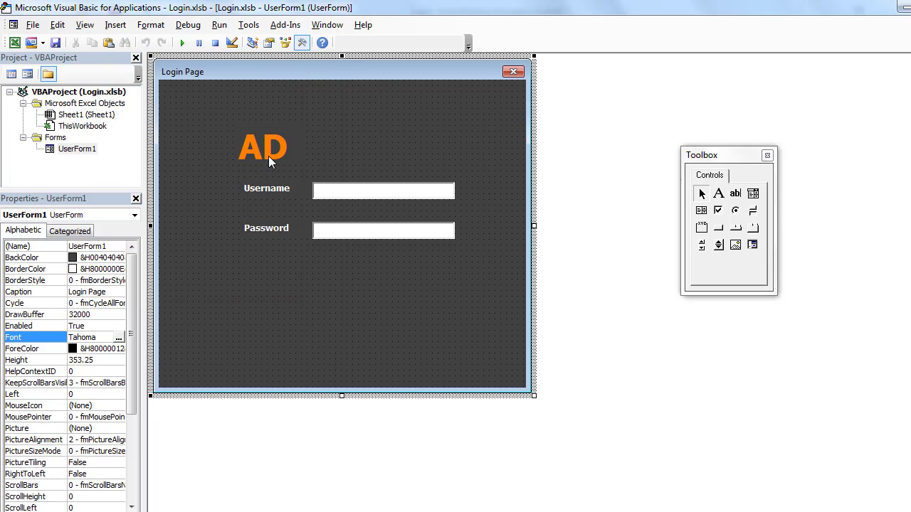
Copy the Username label up beside AD and caption it 'World Zone'
left_click(272, 190)
mouse_move(273, 192)
left_mouse_down()
mouse_move(348, 134)
mouse_move(328, 144)
left_mouse_up()
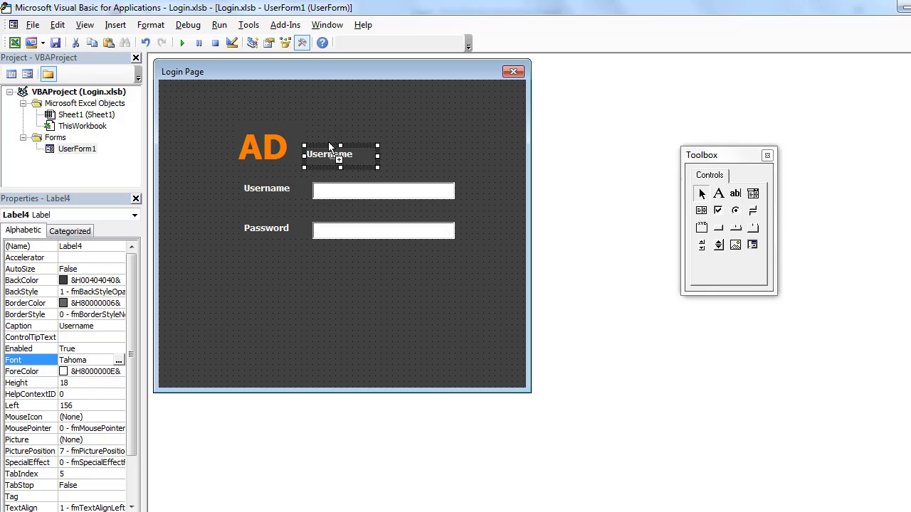
left_click(329, 155)
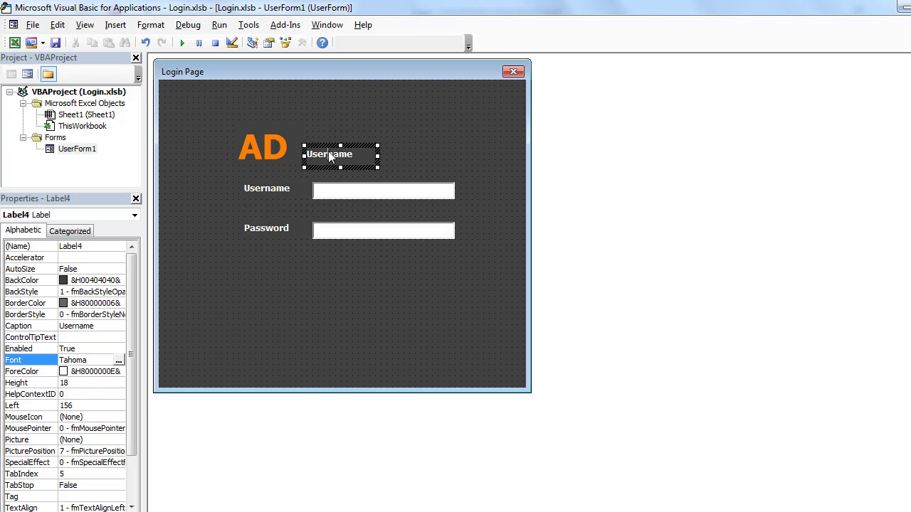
type("AWolr")
key("ctrl+a")
type("World Zo")
type("ne")
left_click(445, 152)
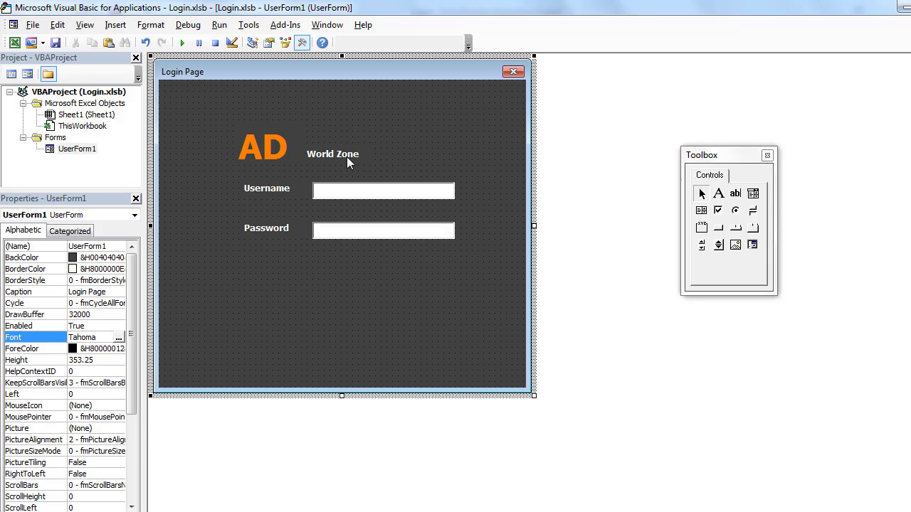
left_click(346, 156)
Set World Zone to a 26-point bold font and make the label taller
left_click(119, 360)
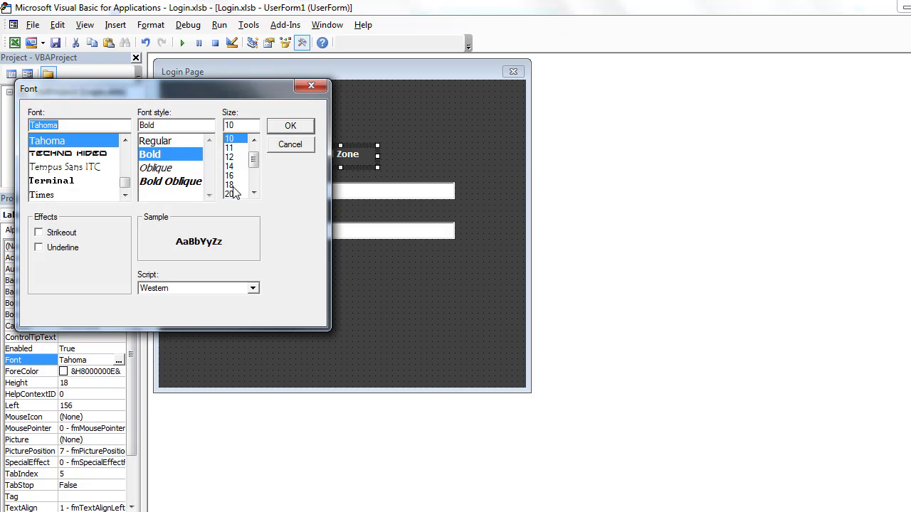
left_click(253, 193)
left_click(253, 193)
left_click(253, 193)
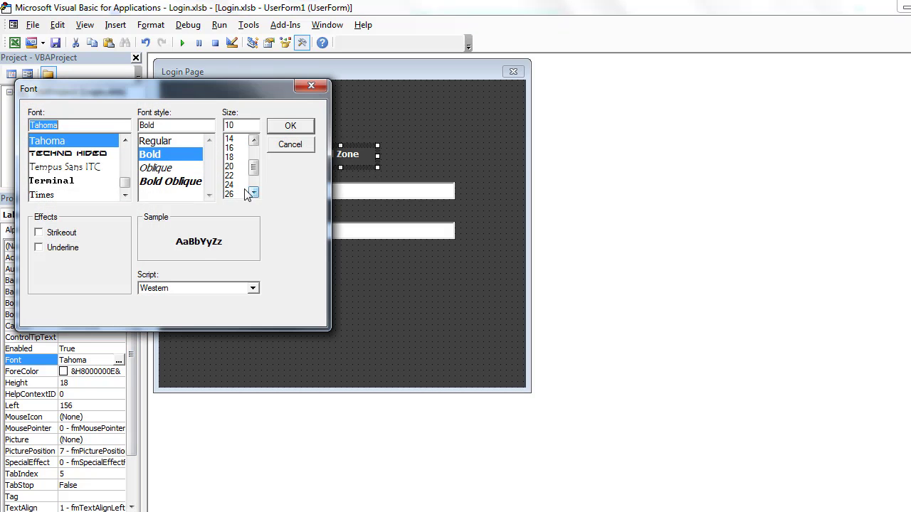
left_click(234, 194)
left_click(290, 125)
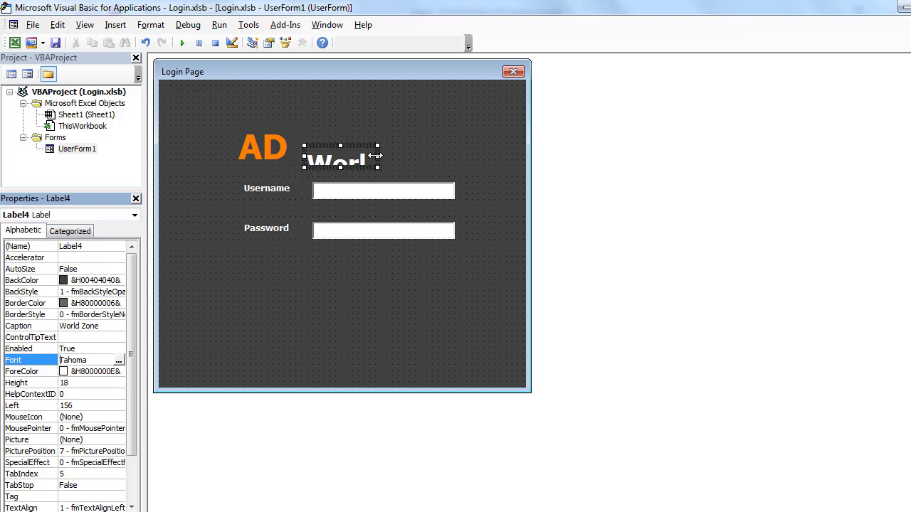
left_click_drag(372, 168, 372, 179)
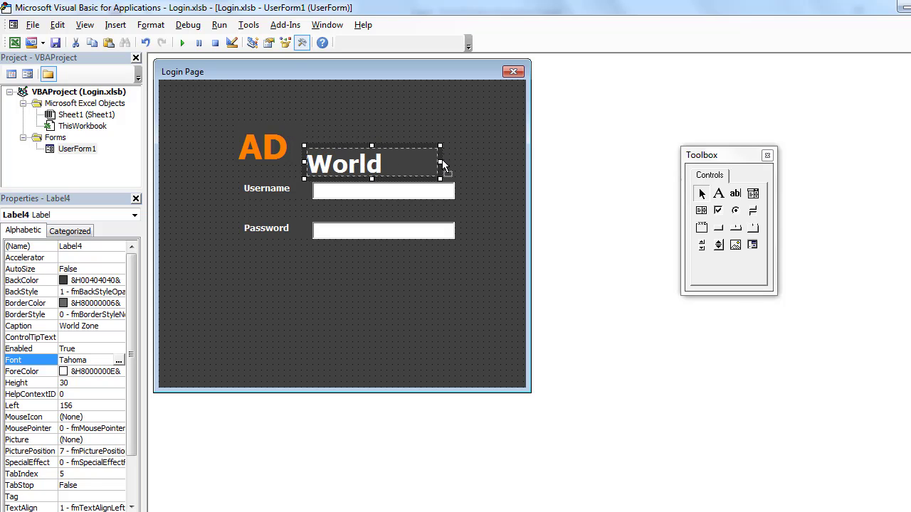
Position the World Zone label next to AD and level with it
key("Left")
mouse_move(448, 164)
left_mouse_down()
mouse_move(433, 163)
mouse_move(473, 162)
left_mouse_up()
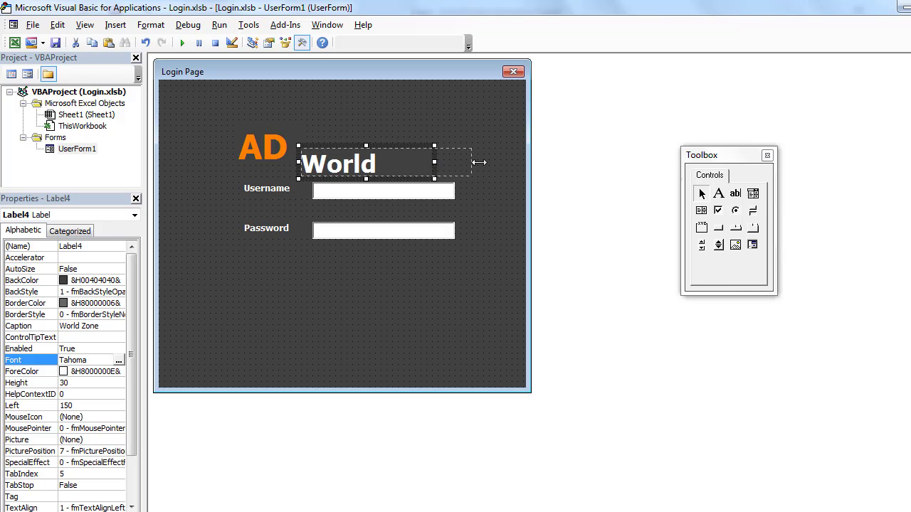
left_click(372, 138)
left_click(264, 149)
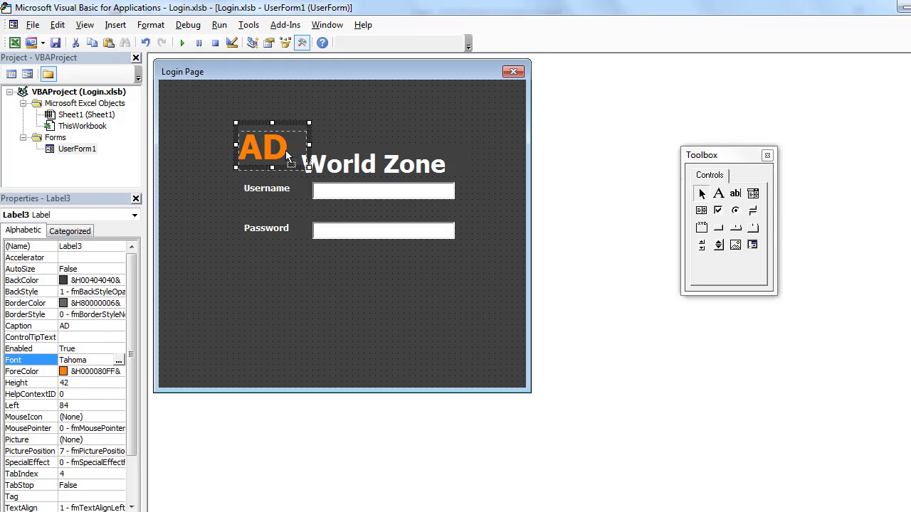
left_click(357, 135)
left_click_drag(347, 165, 354, 174)
left_click(355, 183)
left_click(353, 165)
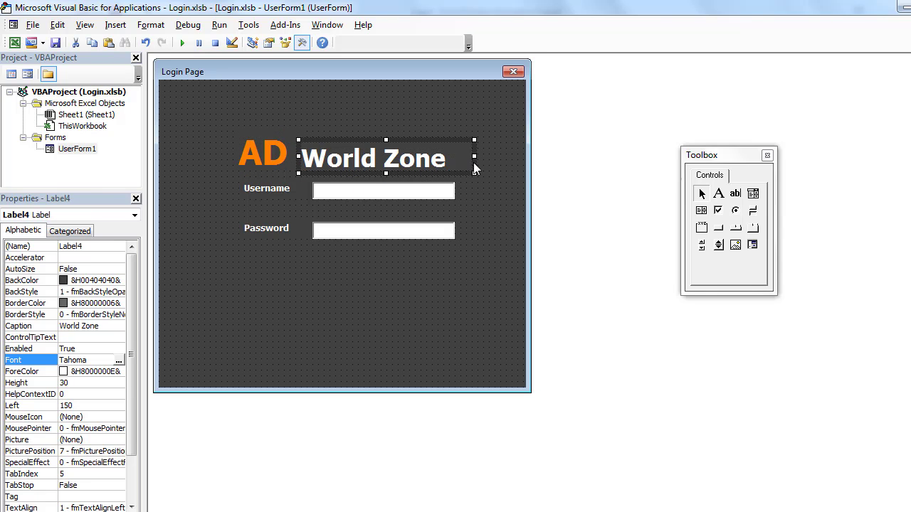
left_click(497, 194)
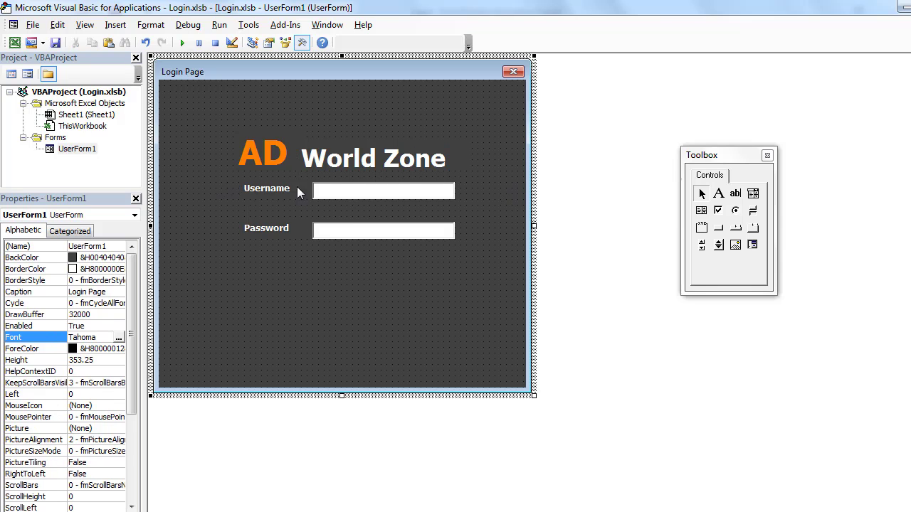
Move the Username label and textbox down and shorten the form
mouse_move(238, 182)
left_mouse_down()
mouse_move(398, 201)
mouse_move(399, 229)
left_mouse_up()
left_click(439, 263)
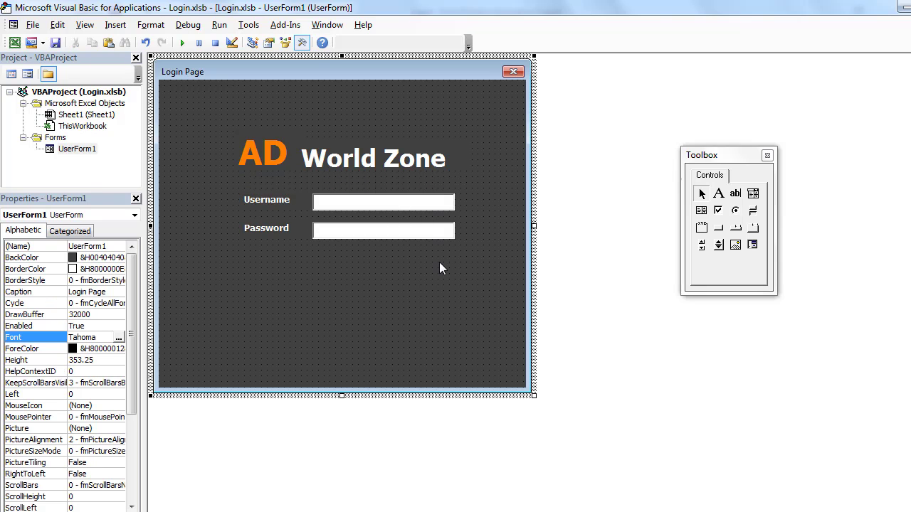
left_click_drag(532, 395, 530, 353)
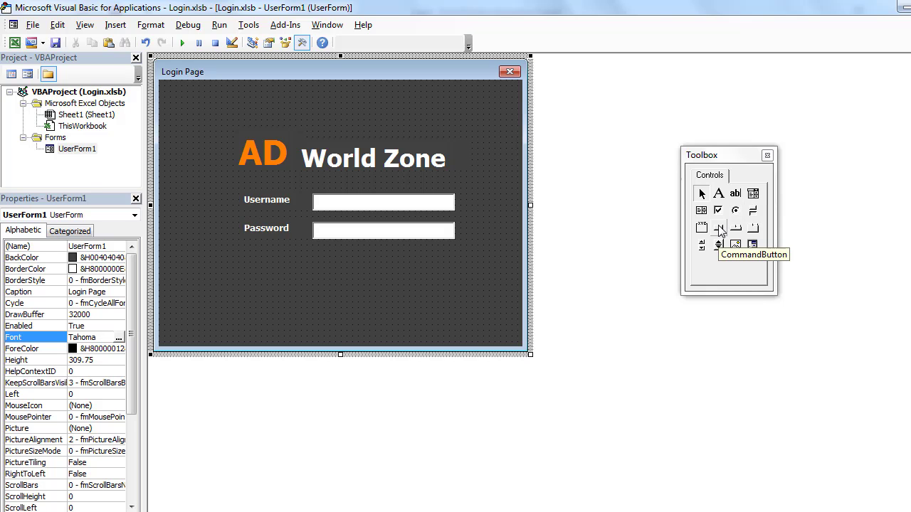
Place a CommandButton below the Password box captioned 'Login'
left_click_drag(720, 230, 478, 288)
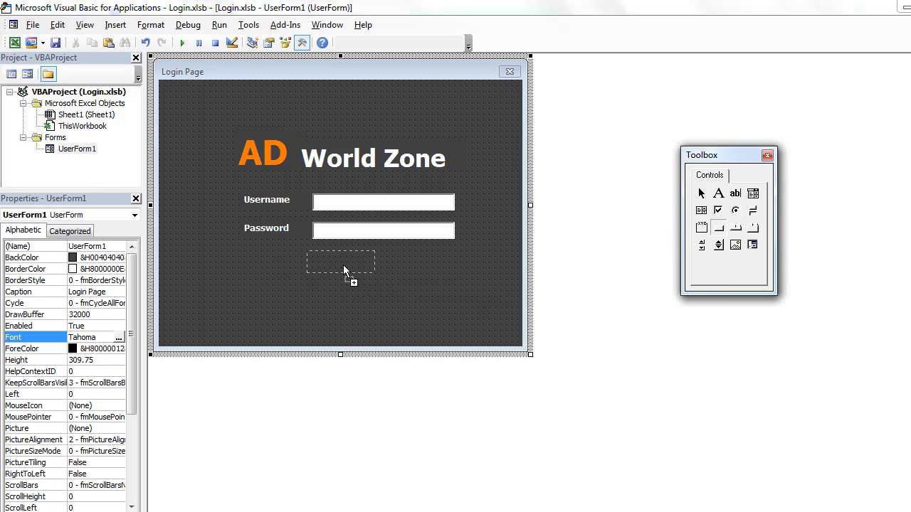
left_click_drag(347, 268, 348, 271)
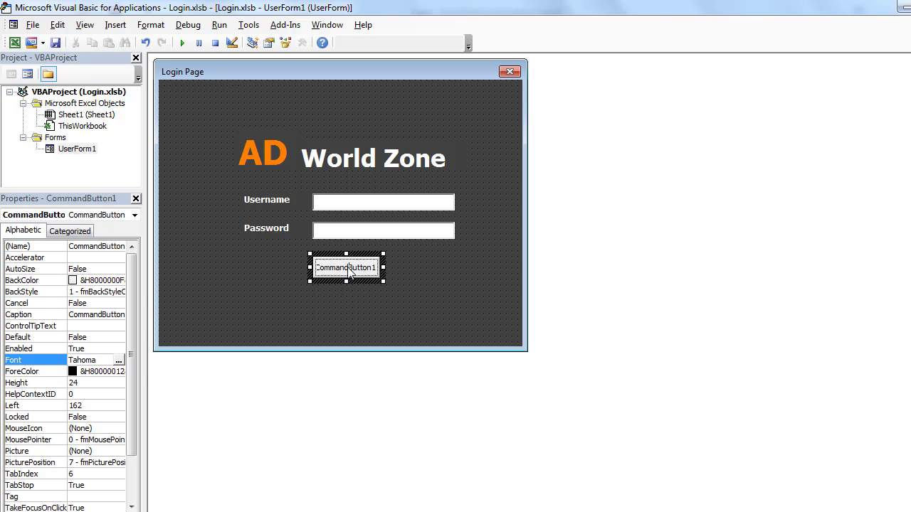
left_click(349, 272)
type("Login")
left_click(424, 307)
left_click(365, 275)
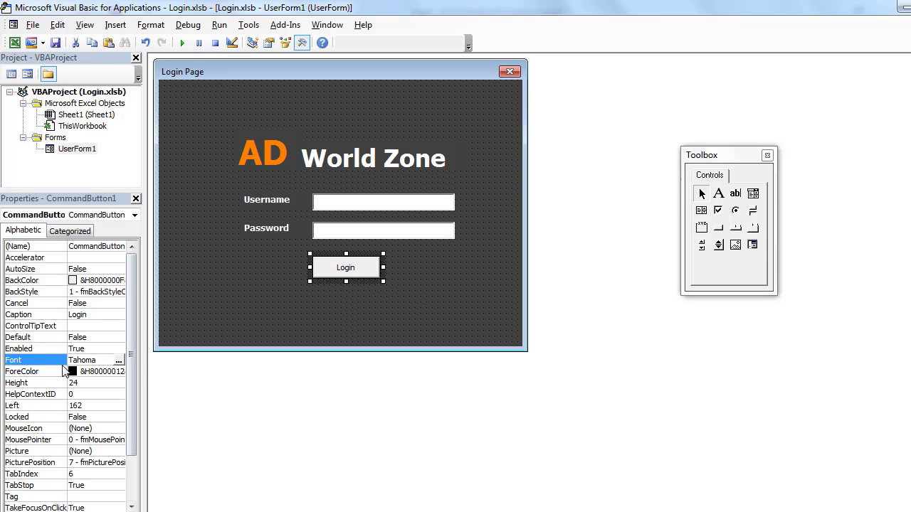
Give the Login button's caption a 12-point bold font
left_click(118, 362)
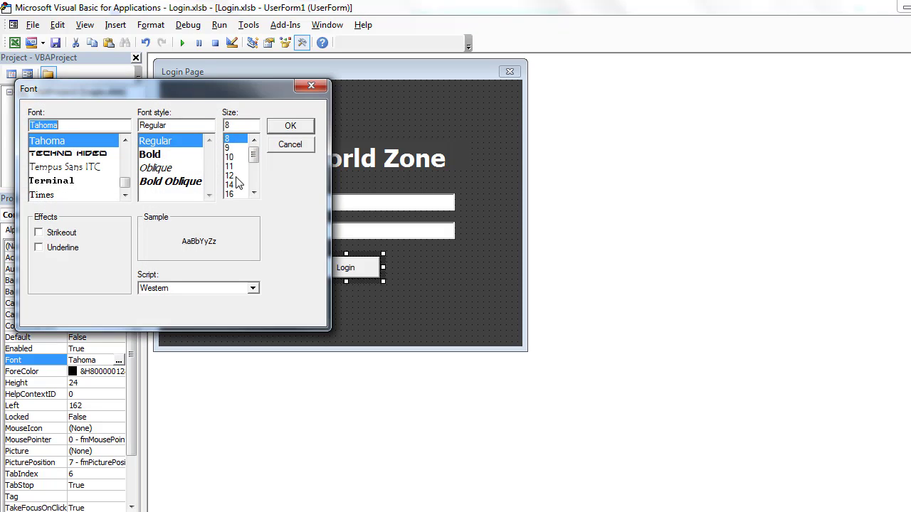
left_click(235, 176)
left_click(292, 126)
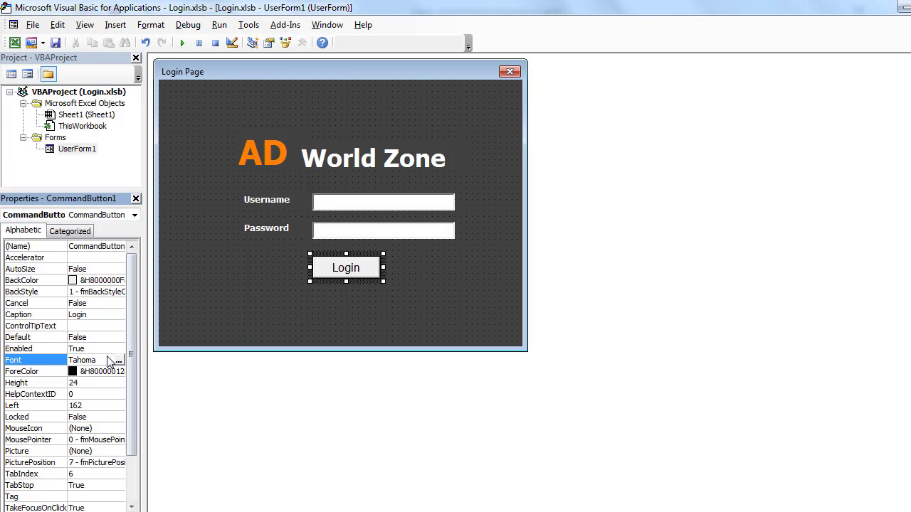
left_click(118, 360)
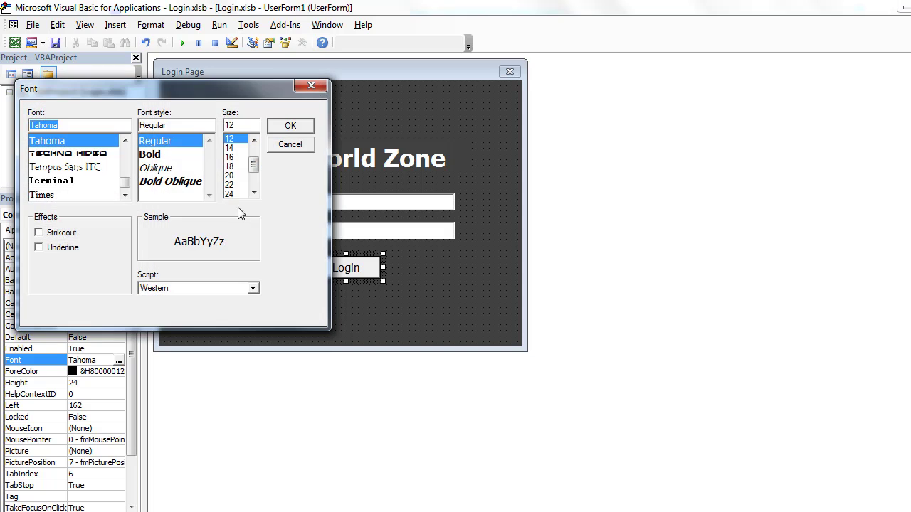
left_click(153, 154)
left_click(291, 128)
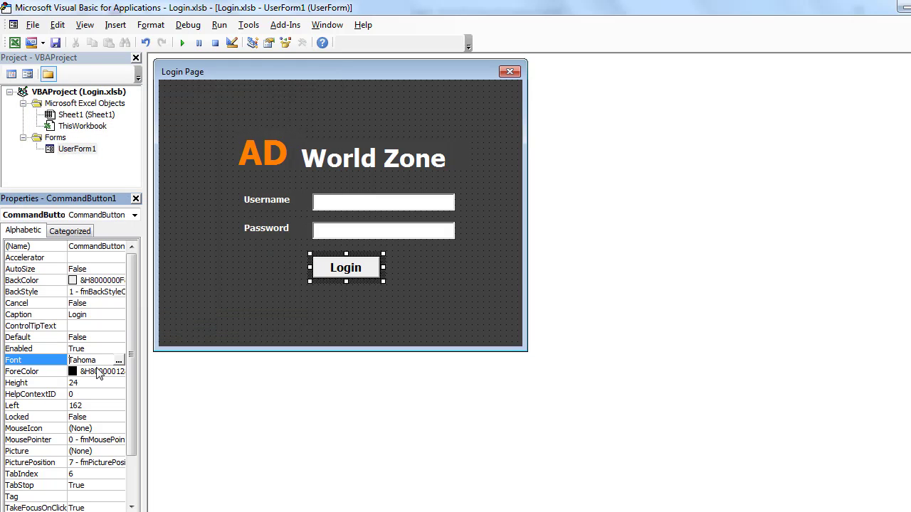
Make the Login button green with white caption text
left_click(103, 372)
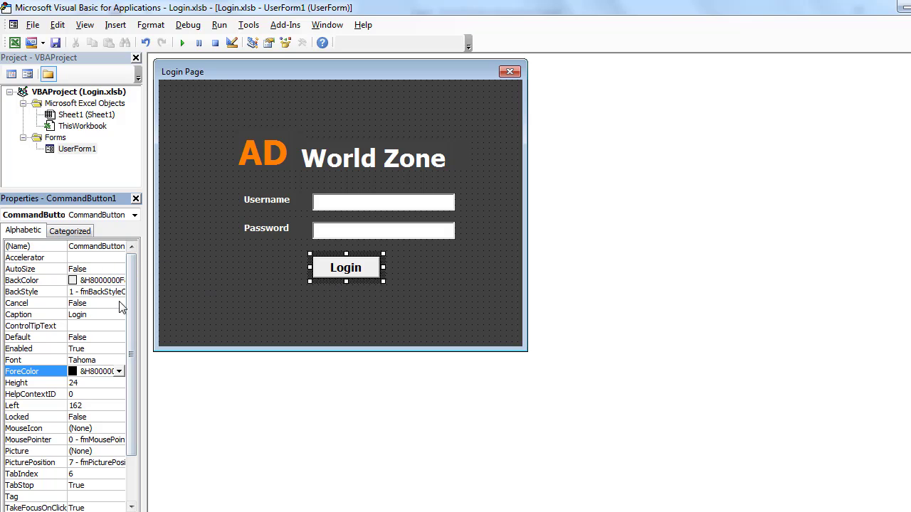
left_click(121, 282)
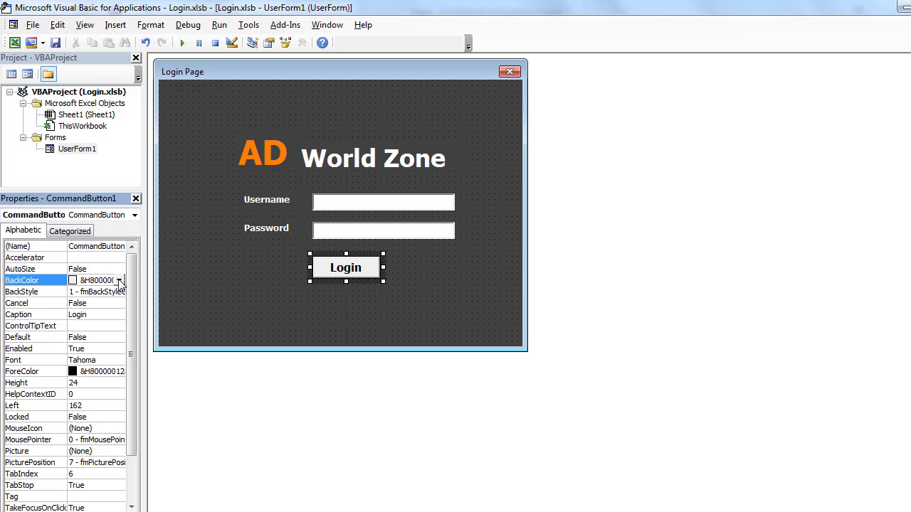
left_click(119, 281)
left_click(43, 295)
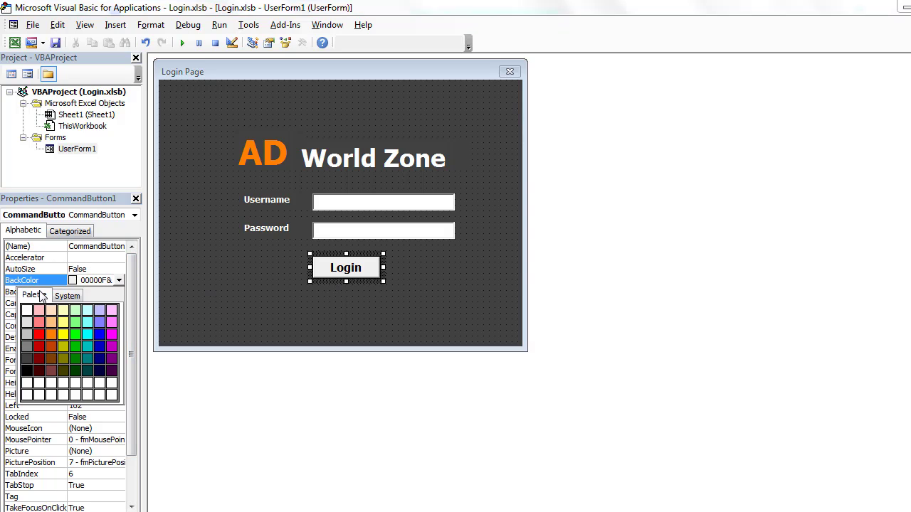
left_click(77, 346)
left_click(113, 373)
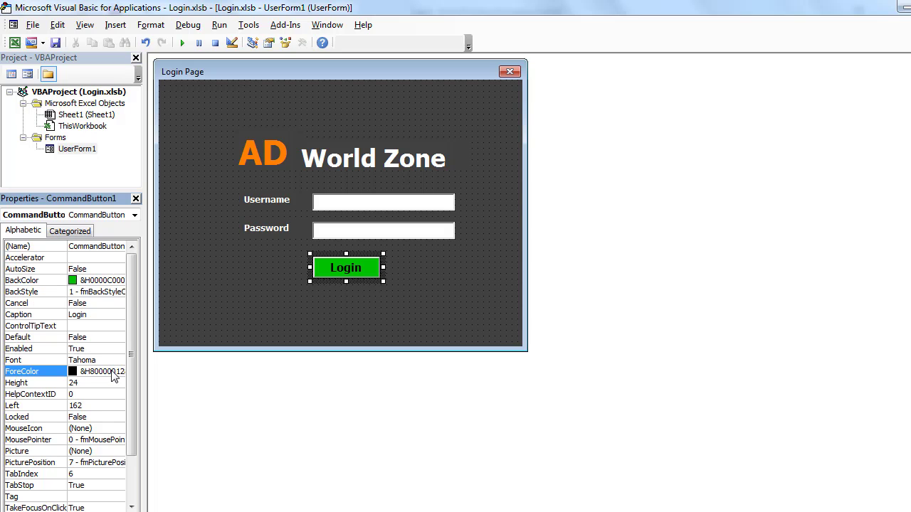
left_click(118, 372)
left_click(47, 445)
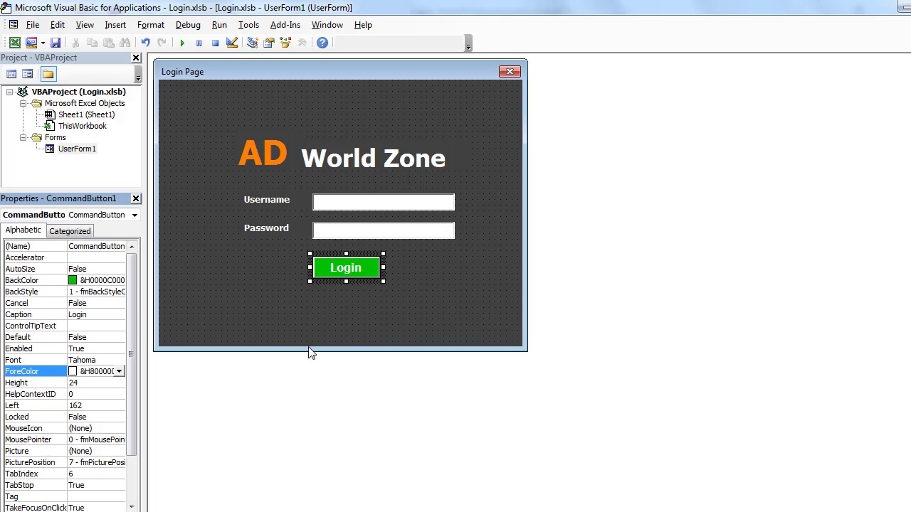
left_click(355, 327)
left_click(330, 265)
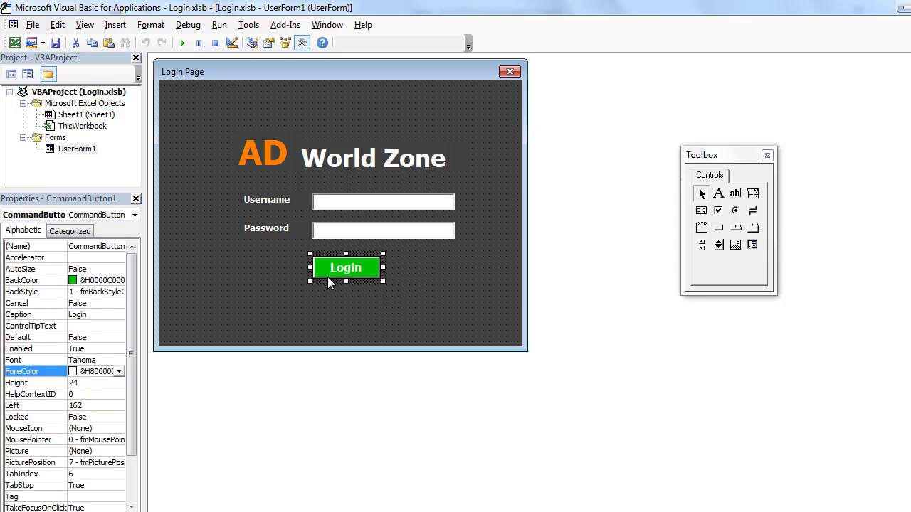
Change the second button's caption to 'Exit'
left_click_drag(327, 277, 458, 269)
left_click_drag(407, 282, 431, 285)
key("ctrl+z")
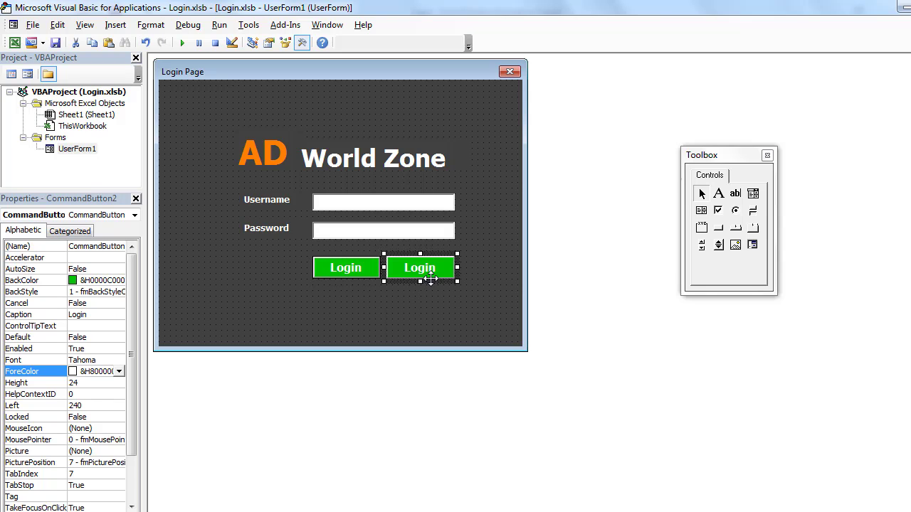
left_click(428, 273)
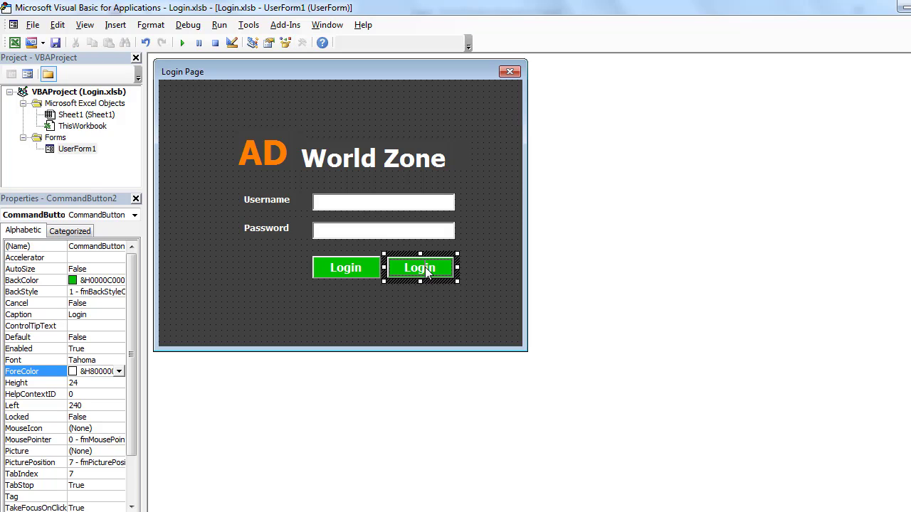
double_click(428, 273)
type("Exi")
type("t")
left_click(442, 300)
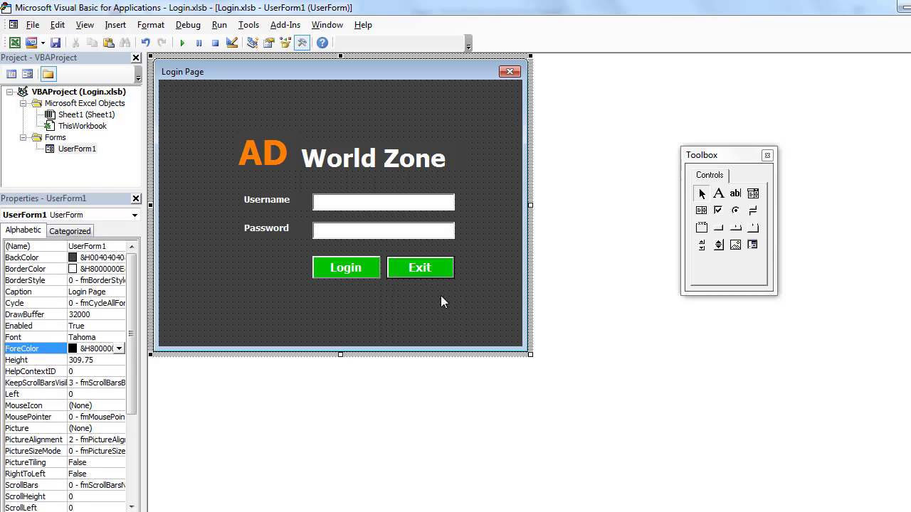
left_click(433, 273)
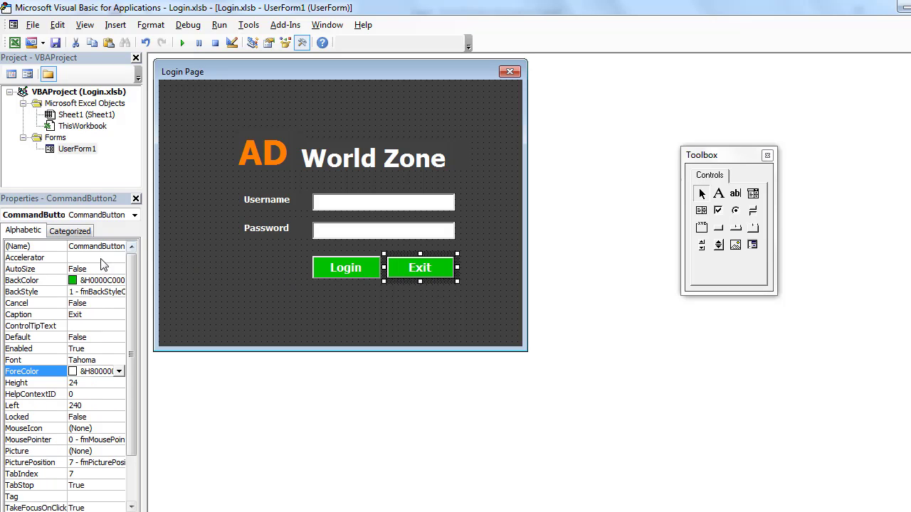
Set the Exit button's BackColor to red from the Palette
left_click(114, 281)
left_click(120, 280)
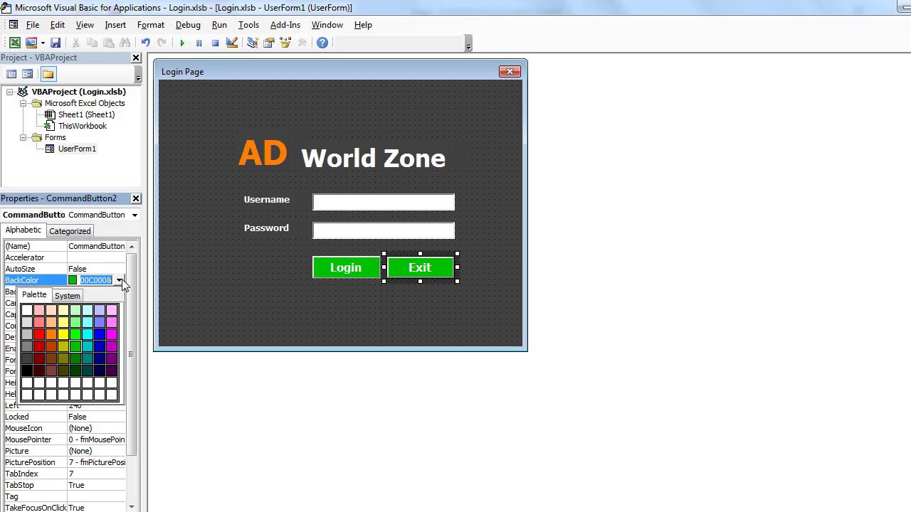
left_click(40, 348)
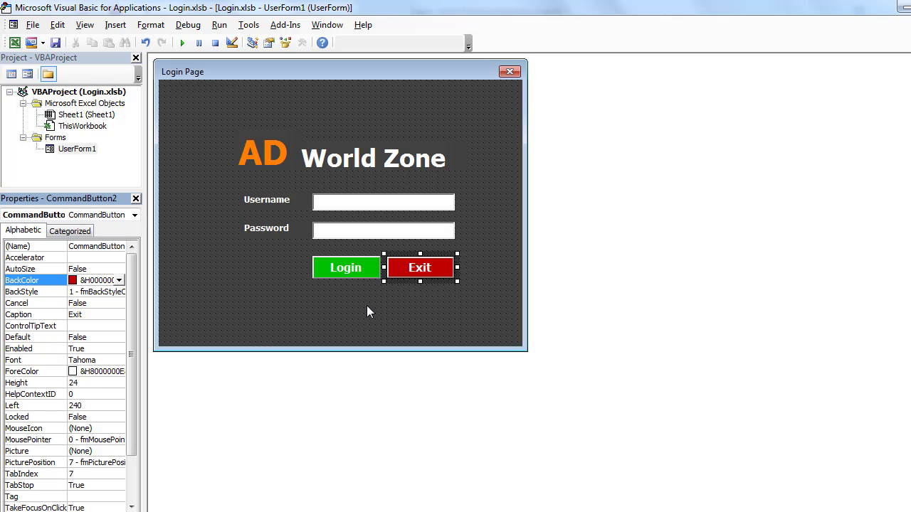
left_click(372, 305)
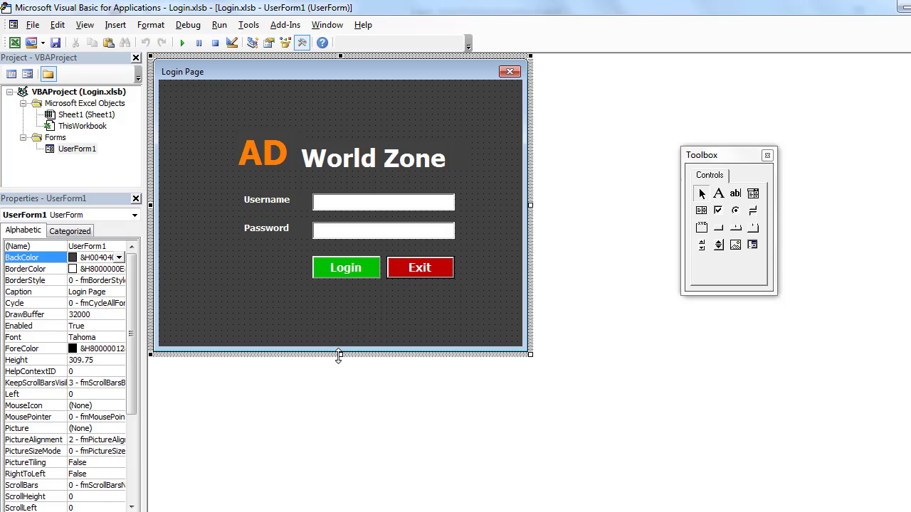
Shorten the form to height 282 and shift all controls up and left
left_click_drag(340, 353, 339, 328)
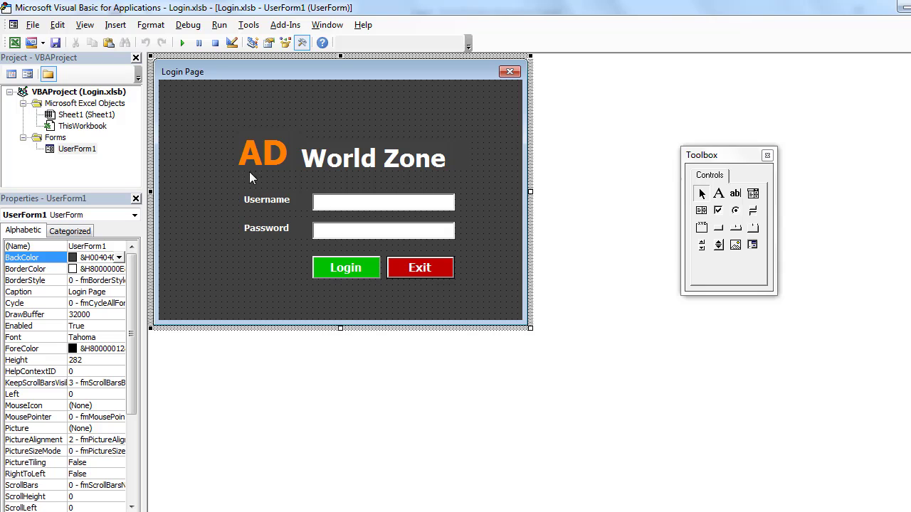
left_click_drag(214, 118, 456, 290)
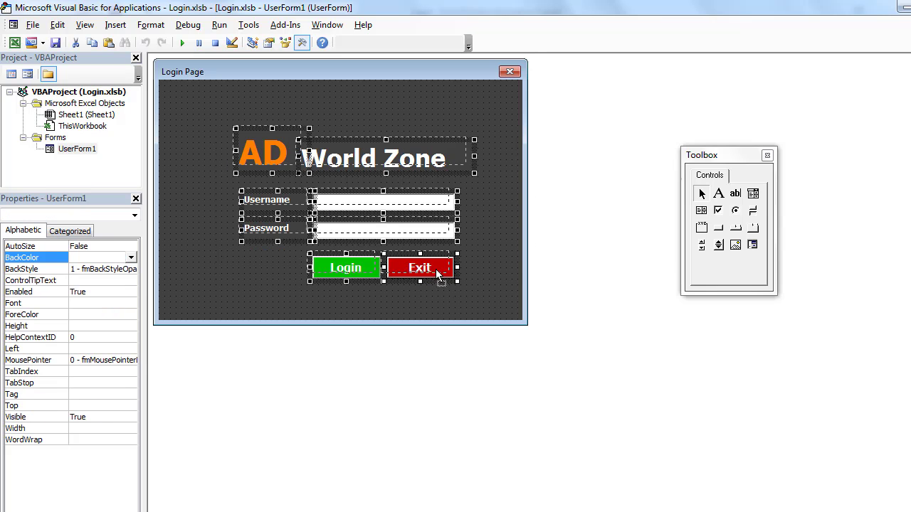
left_click_drag(423, 265, 400, 242)
left_click(462, 276)
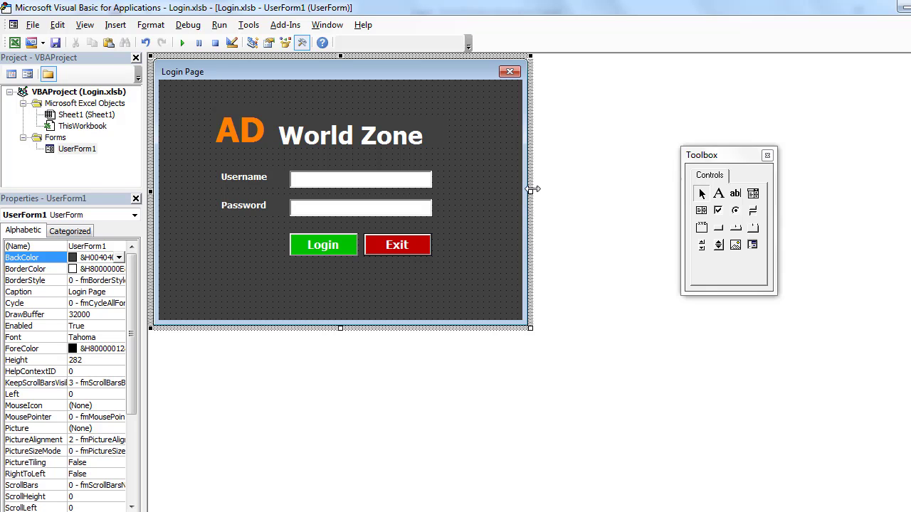
Test-run the Login Page form with F5, then close it
key("F5")
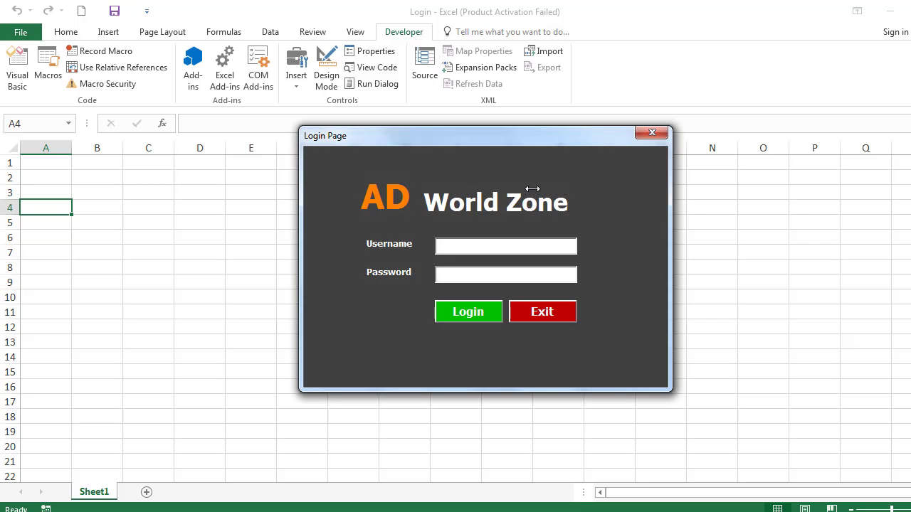
left_click_drag(452, 141, 467, 118)
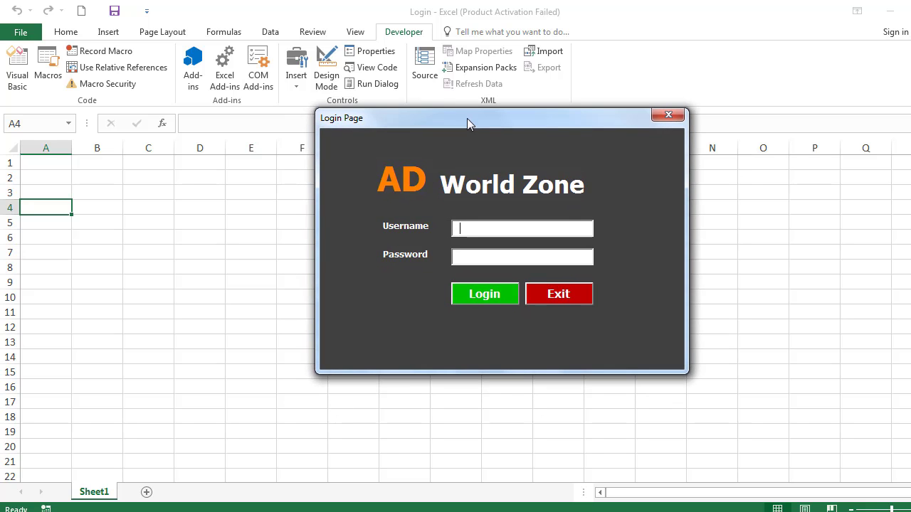
left_click(668, 115)
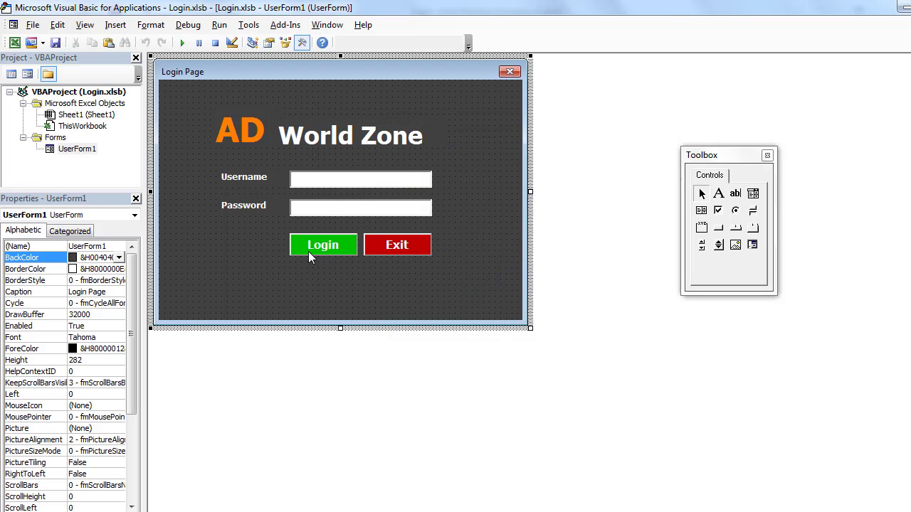
Write Unload Me in the Exit button's CommandButton2_Click procedure
double_click(390, 248)
type("un")
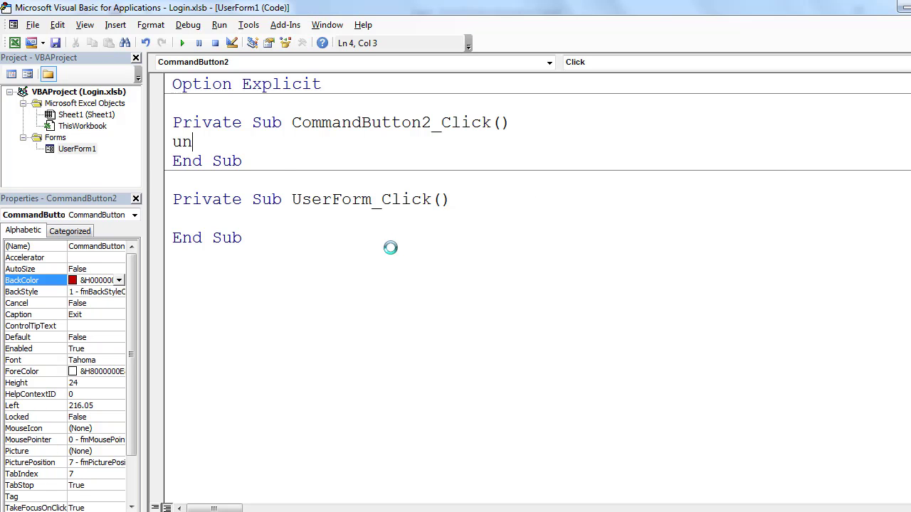
type("load me")
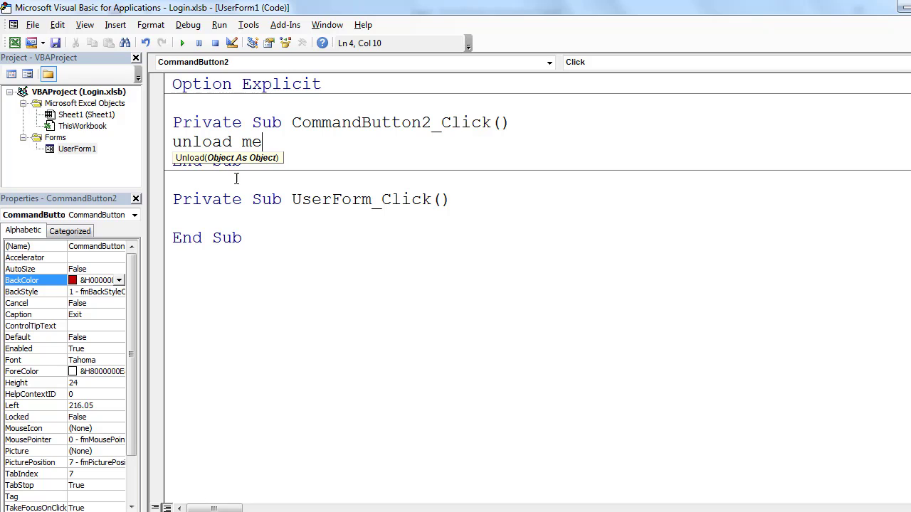
left_click(230, 175)
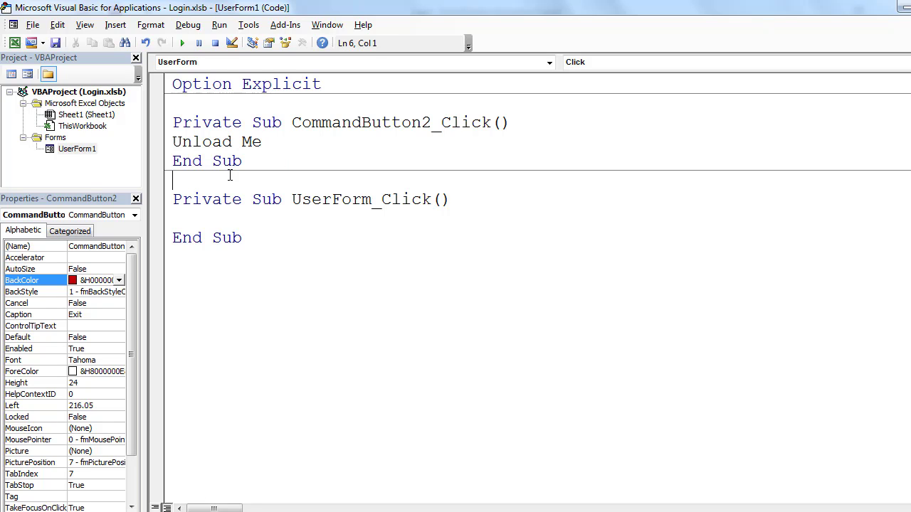
Run the form and confirm that clicking Exit closes it
double_click(91, 151)
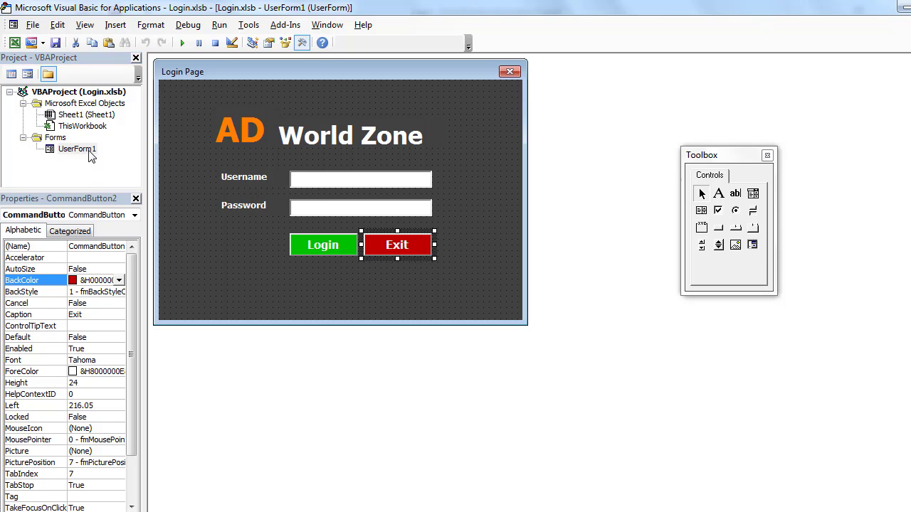
left_click(467, 259)
key("F5")
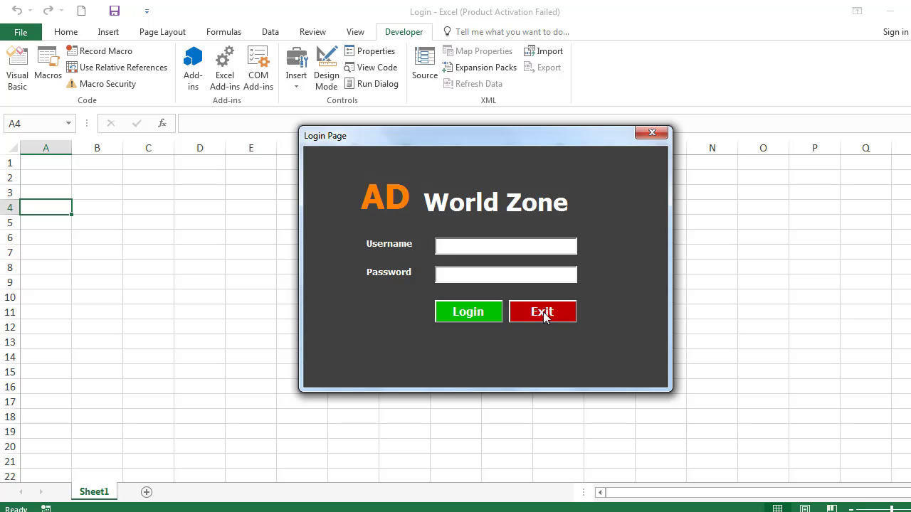
left_click(544, 317)
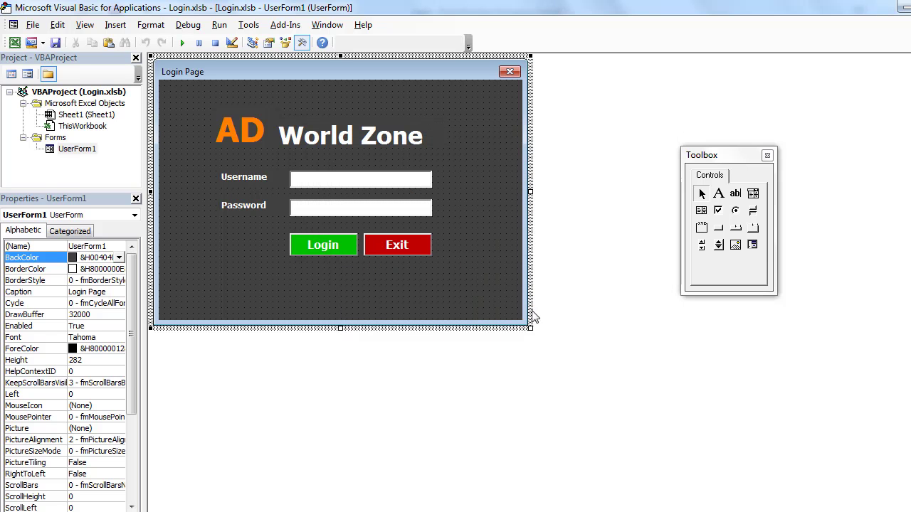
Start CommandButton1_Click with 'if', then return to the UserForm1 design
double_click(322, 251)
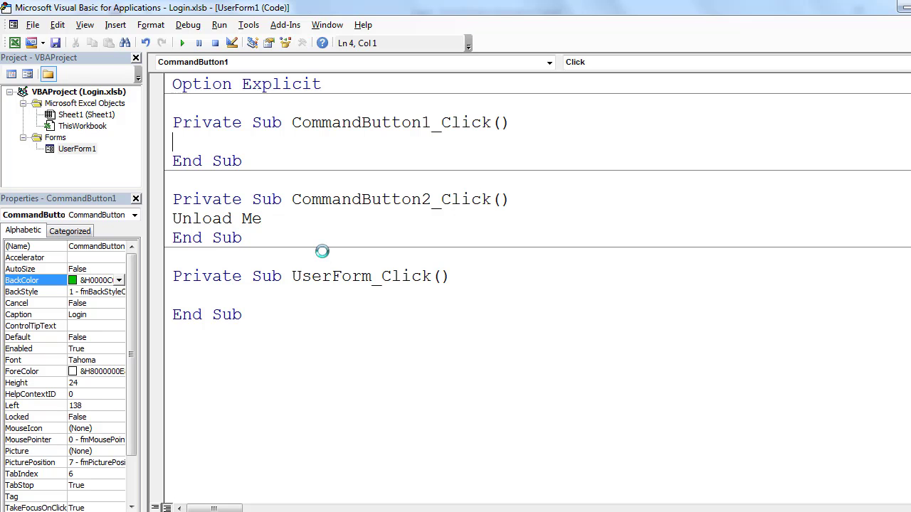
type("if")
left_click(92, 150)
double_click(95, 155)
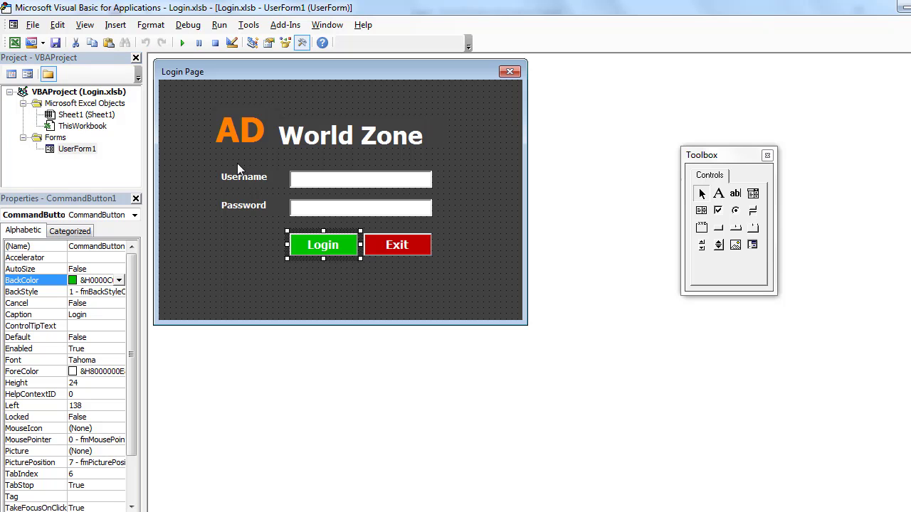
Check the Names of the Username and Password text boxes
left_click(337, 179)
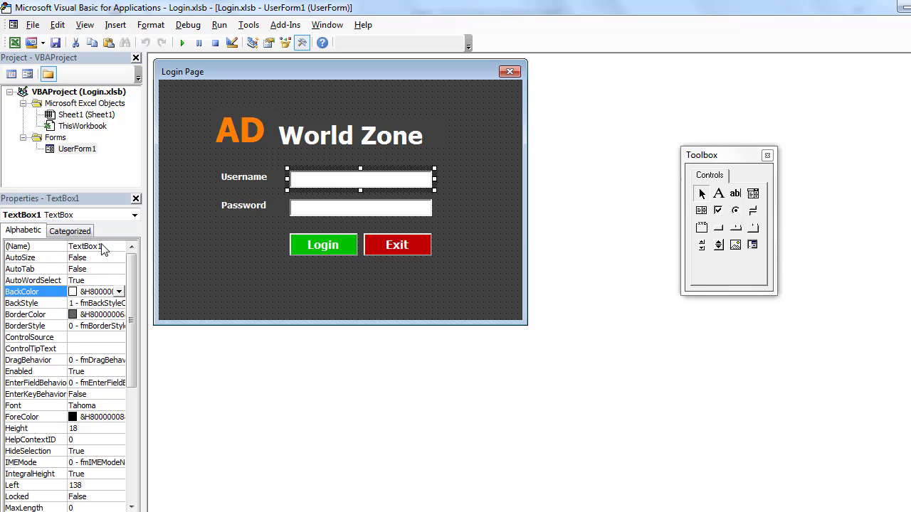
left_click(324, 213)
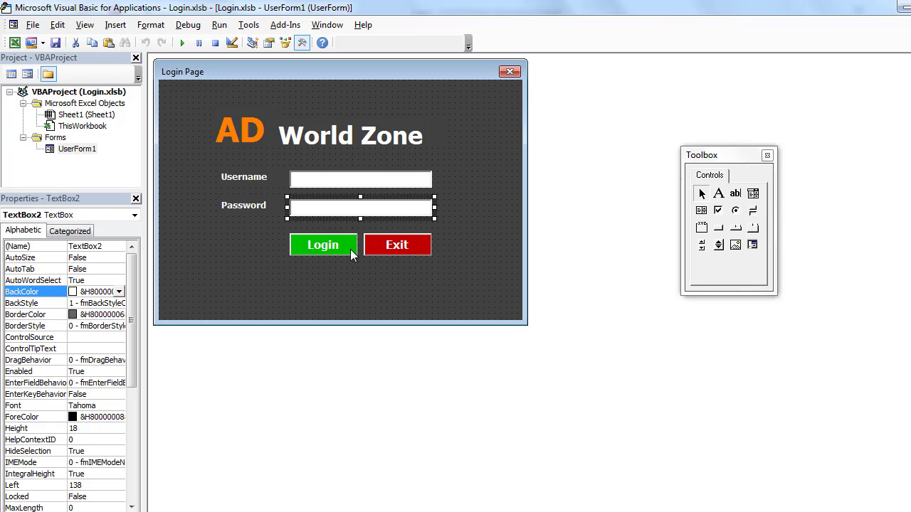
left_click(329, 187)
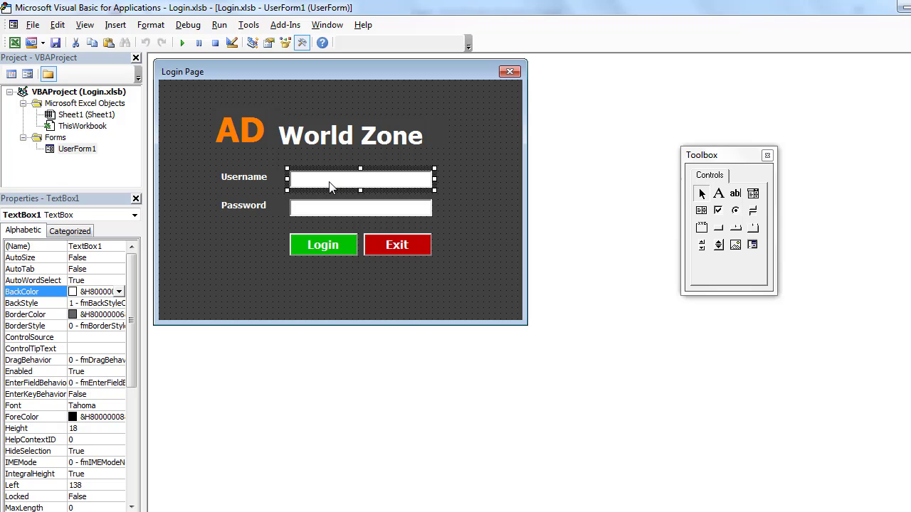
Begin the If condition requiring Me.TextBox1.Value = "ad"
left_click(304, 213)
double_click(306, 244)
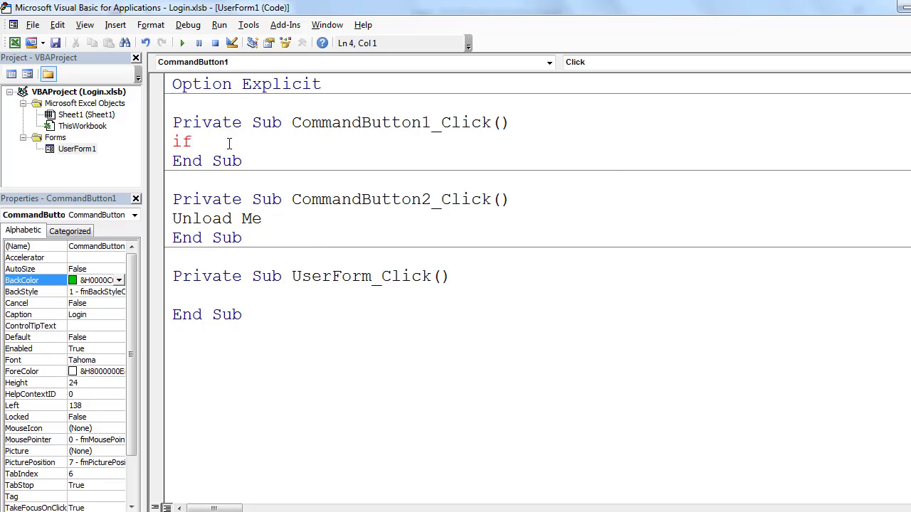
key("BackSpace")
key("BackSpace")
key("BackSpace")
type("if me.")
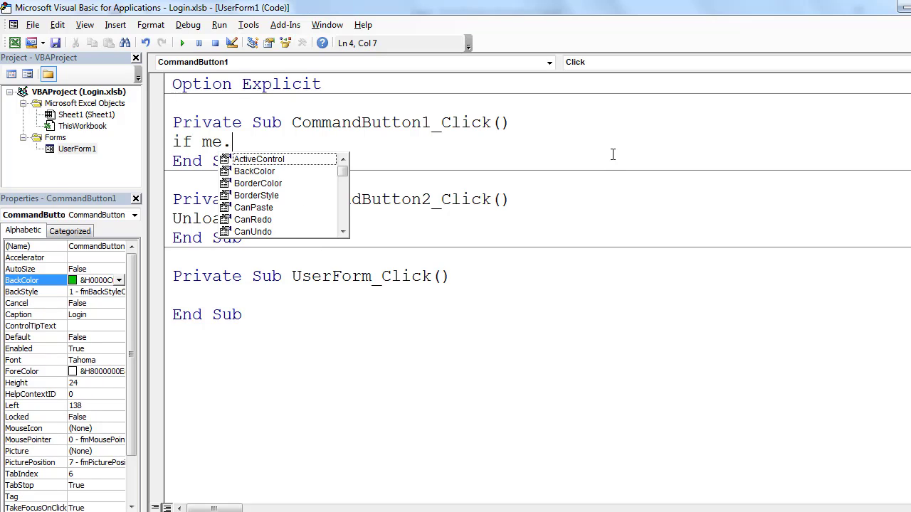
type("te")
key("Tab")
type(".")
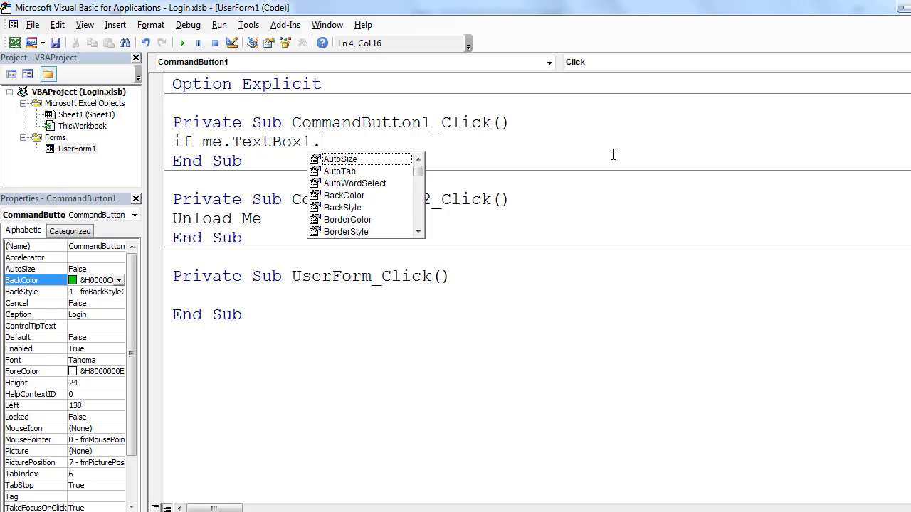
type("va")
key("Tab")
type("=")
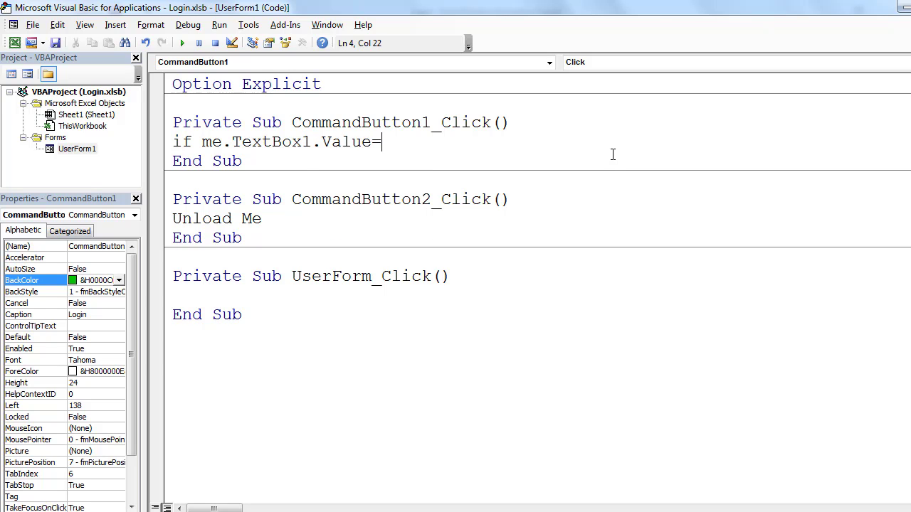
type("\"ad\"")
type(" and ")
type("me.")
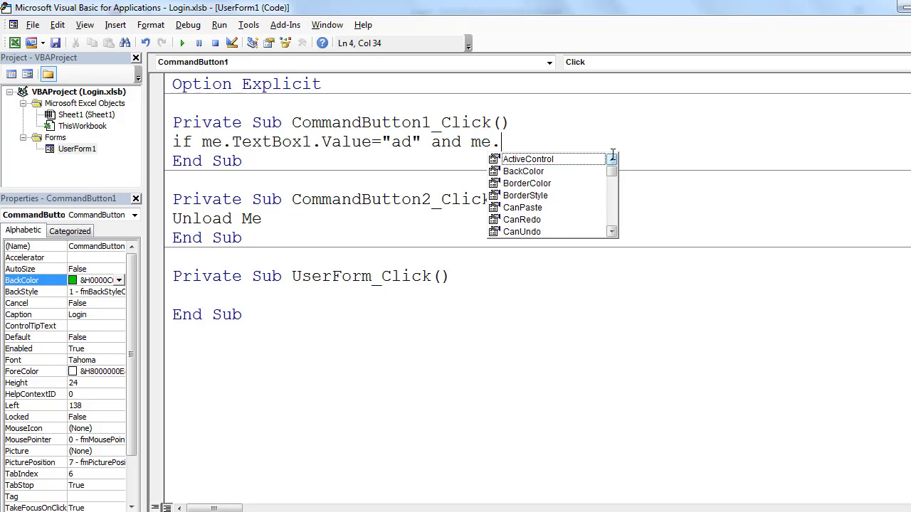
type("te")
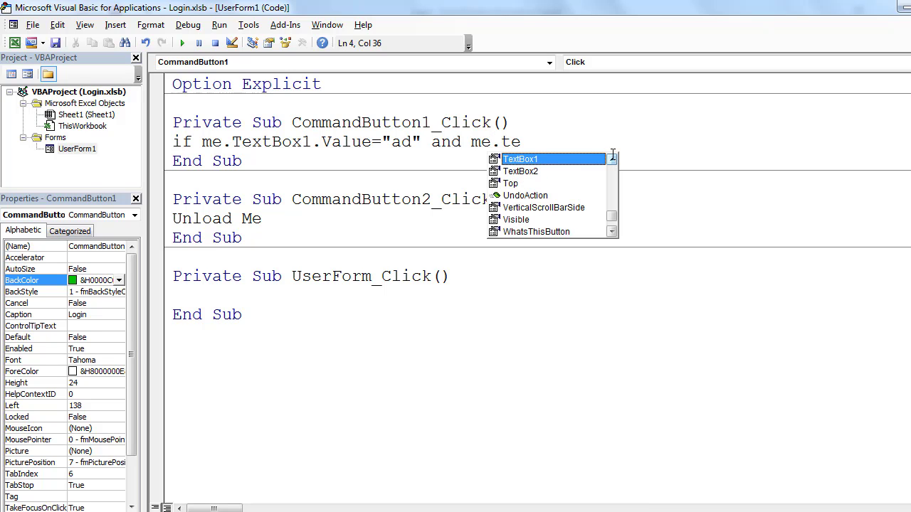
Complete the condition with Me.TextBox2.Value equal to the expected password, Then
key("Down")
key("Tab")
type(".va")
key("Tab")
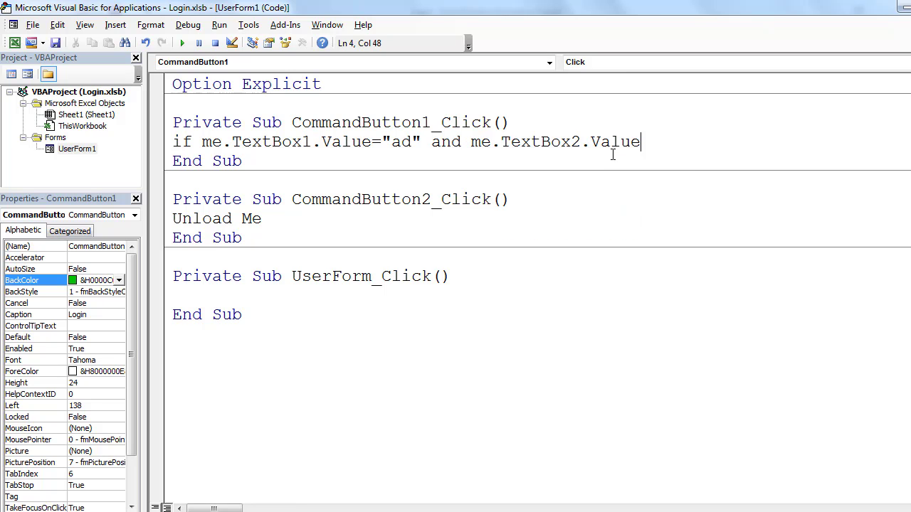
type("=\"1")
type("23")
type("\" then")
key("Return")
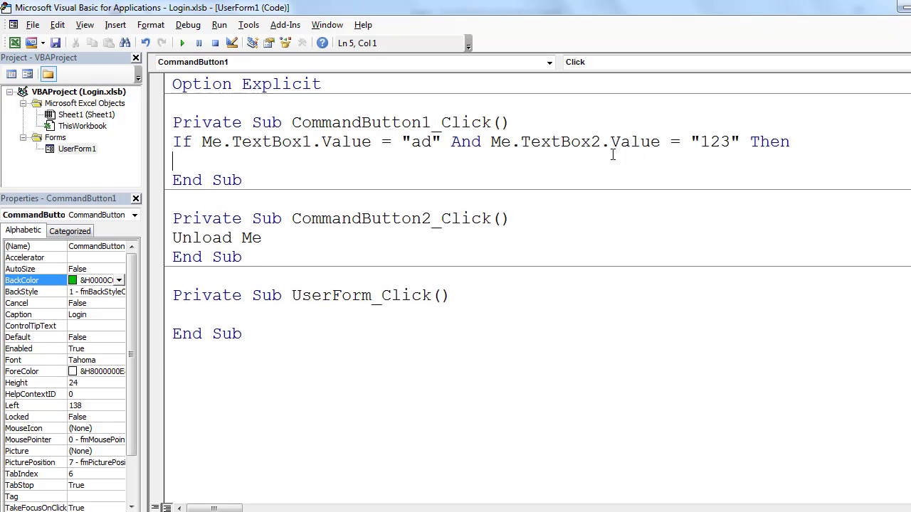
Add MsgBox "Welcome" and End If, then run the form
type("msg")
type("box ")
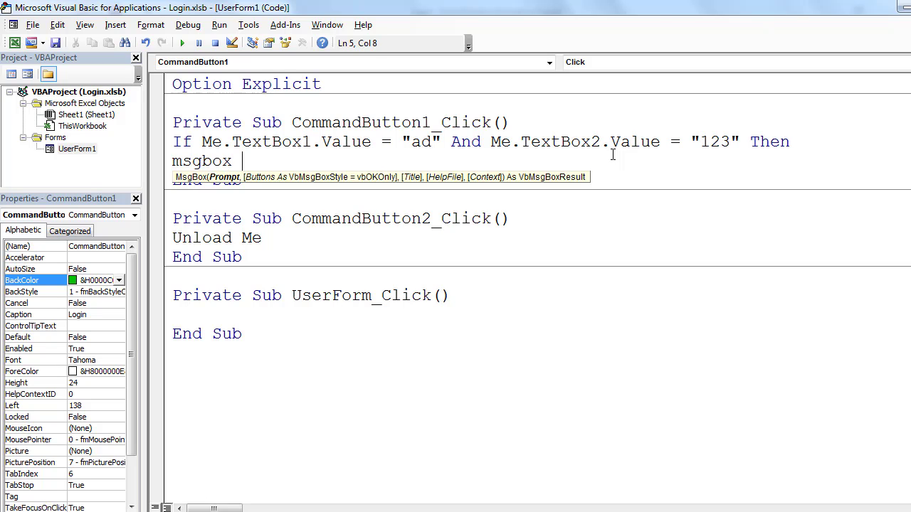
type("\"")
type("Welcom")
type("e\"")
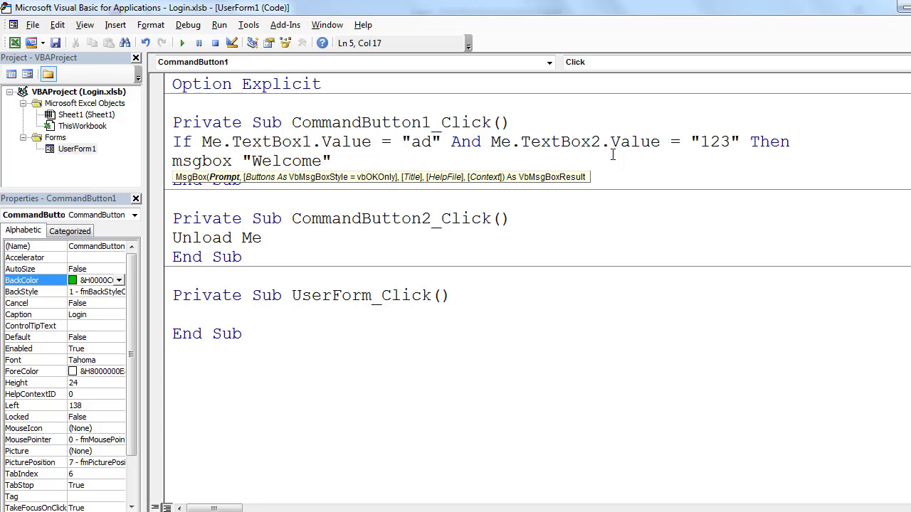
key("Return")
key("Return")
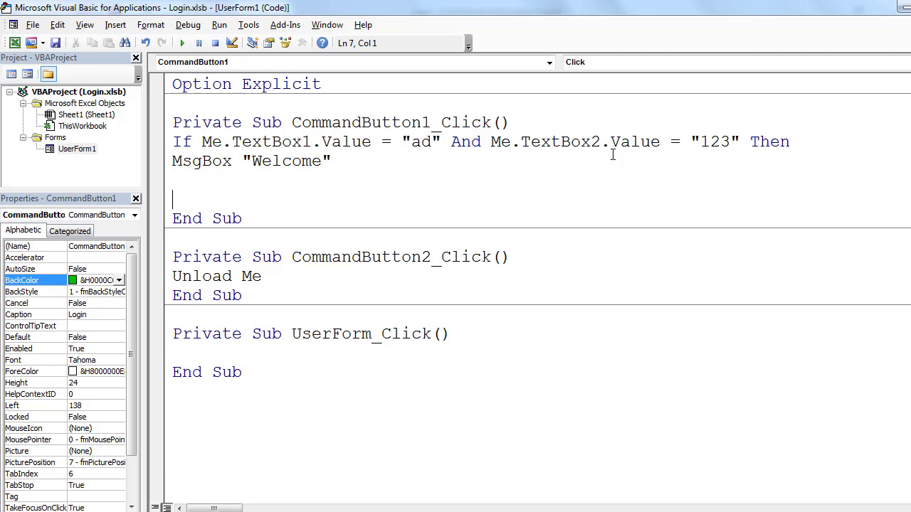
type("e")
type("nd if")
key("Return")
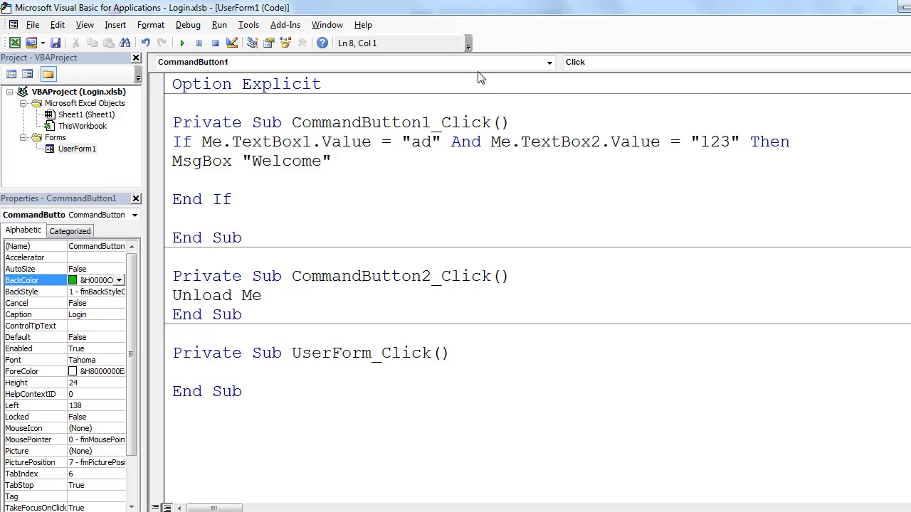
key("F5")
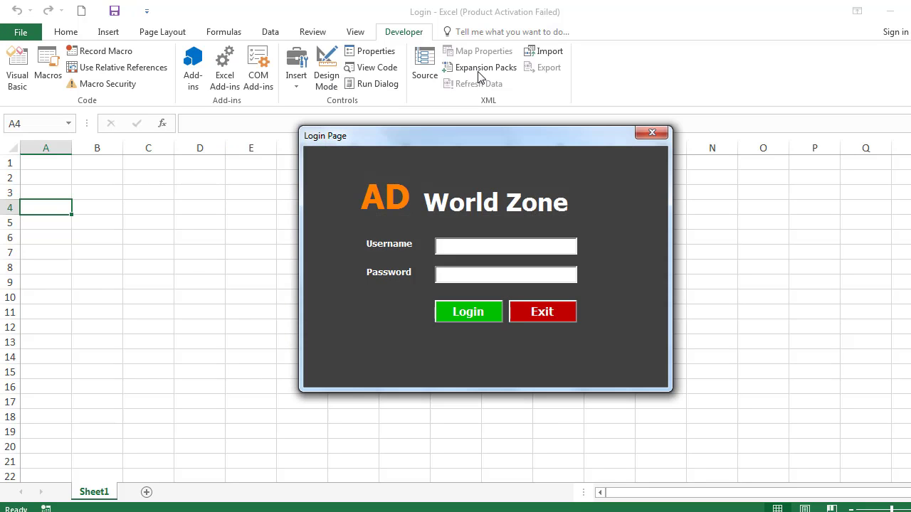
Log in with the matching test credentials, dismiss Welcome, and click Exit
type("ad")
type("123")
left_click(456, 311)
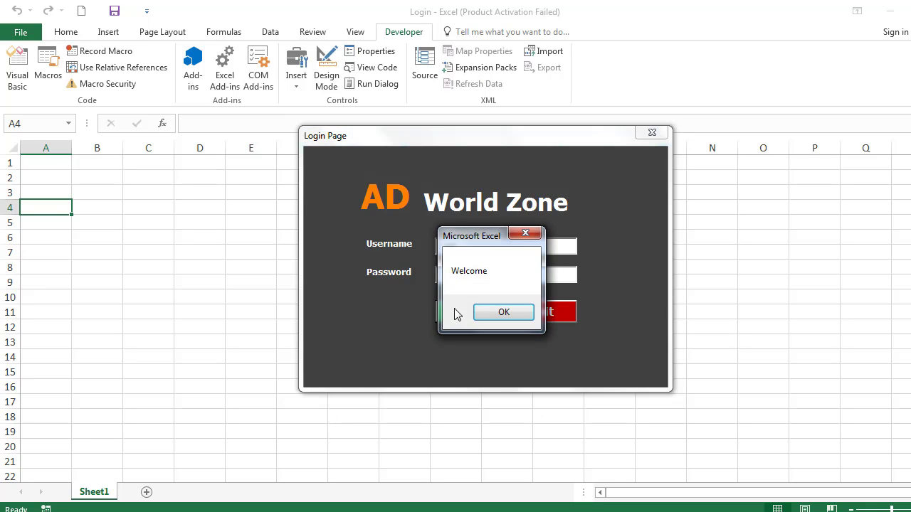
left_click_drag(455, 236, 442, 200)
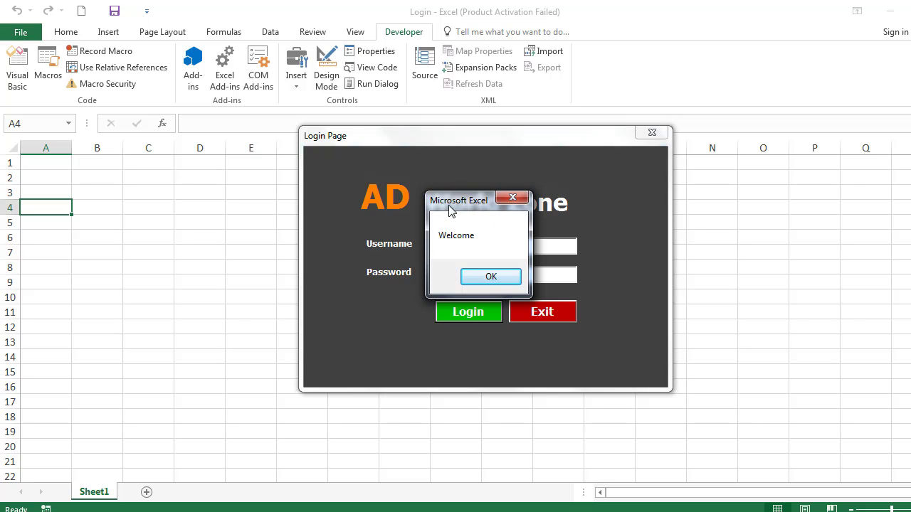
left_click(491, 278)
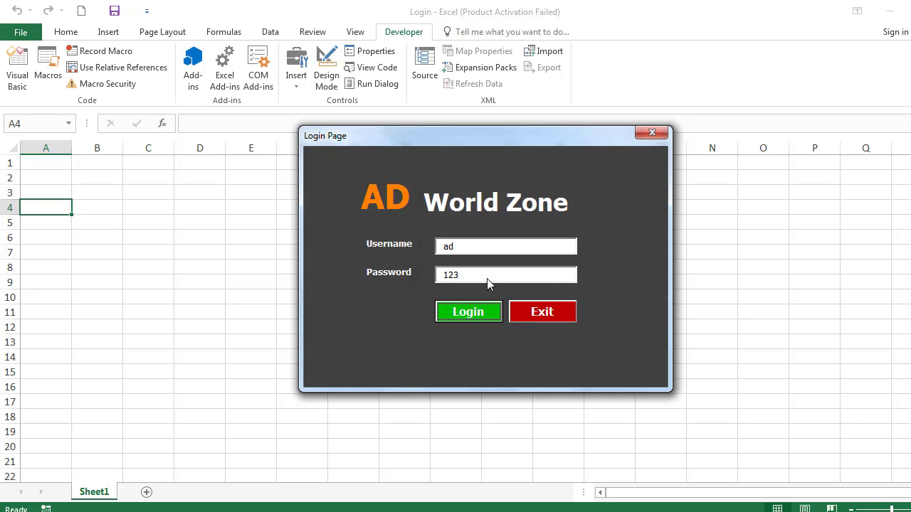
left_click(555, 316)
Change the line to MsgBox "Welcome", vbInformation, "Success" and run the form
double_click(347, 242)
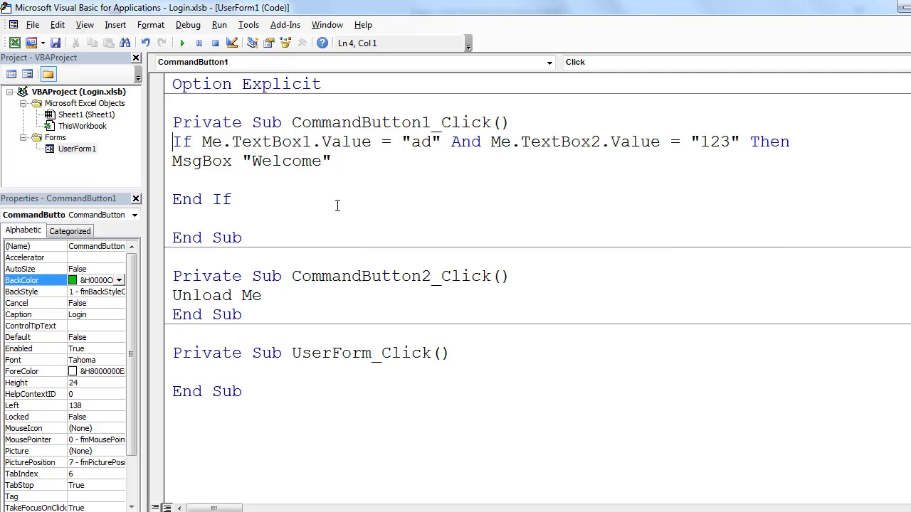
left_click(332, 161)
type(",")
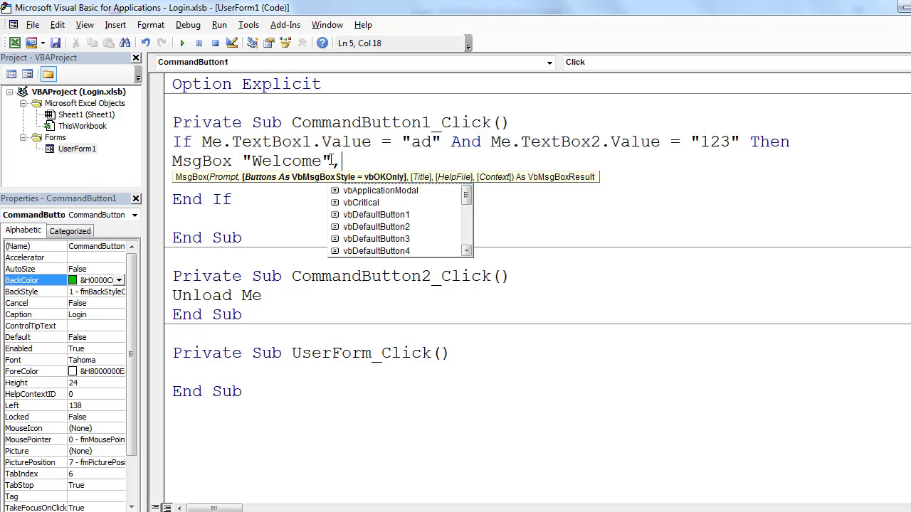
type("vbi")
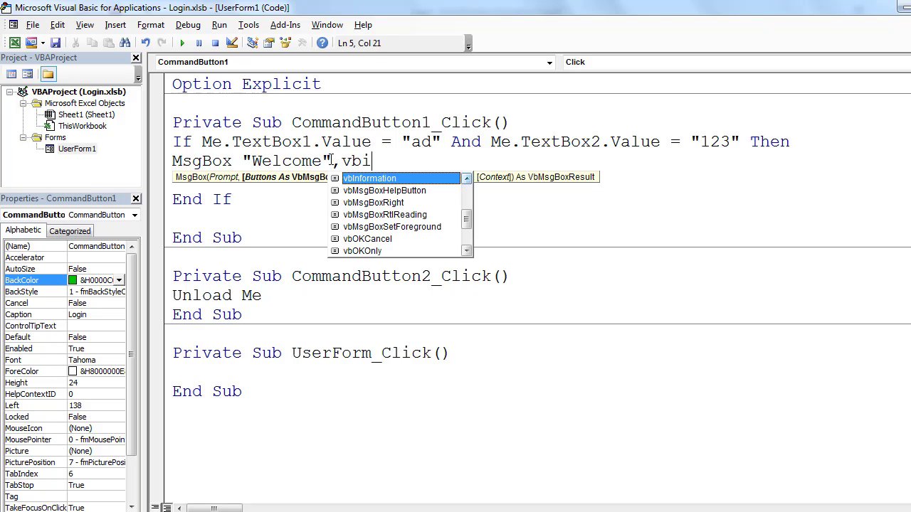
type("n")
key("Tab")
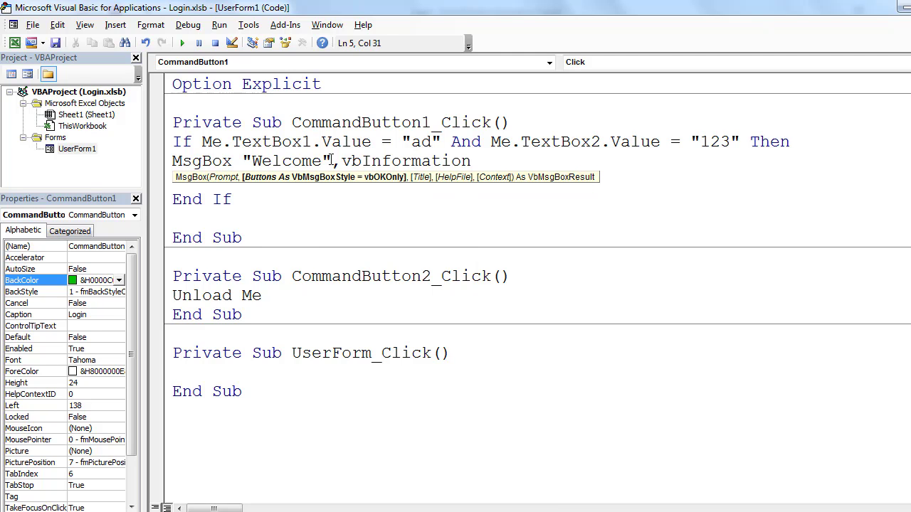
type(",")
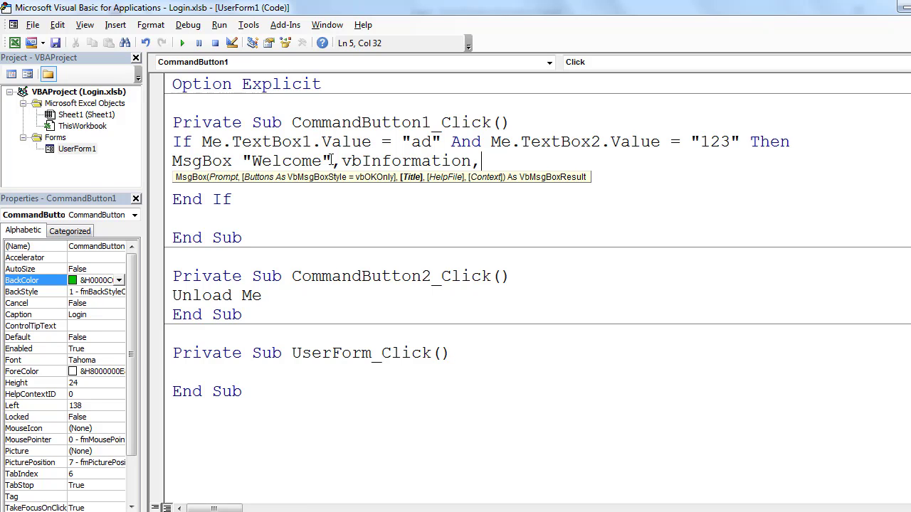
type("\"")
type("Suc")
type("ce")
key("BackSpace")
type("c")
type("ess\"")
key("Return")
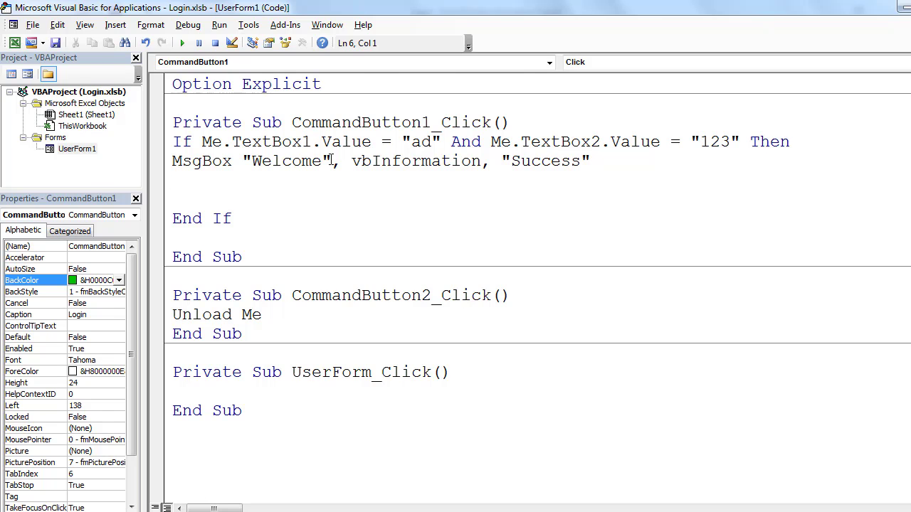
key("F5")
type("ad")
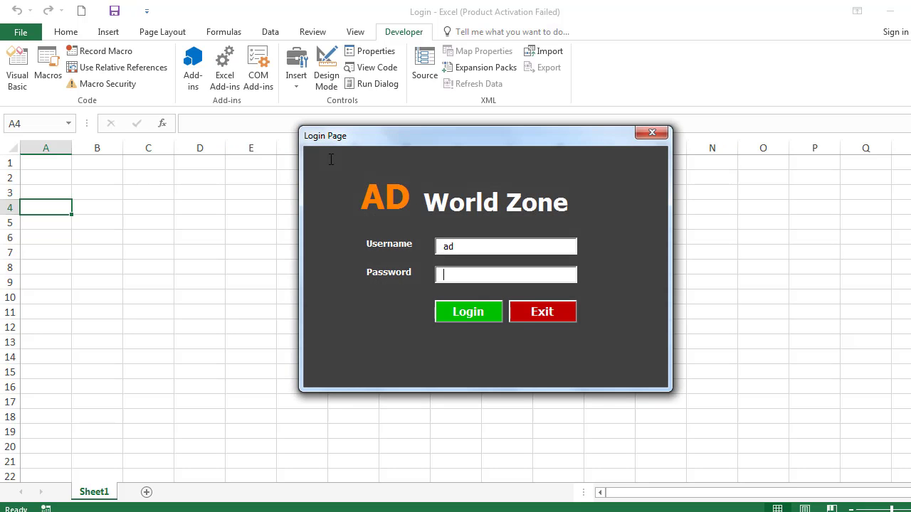
type("123")
key("Tab")
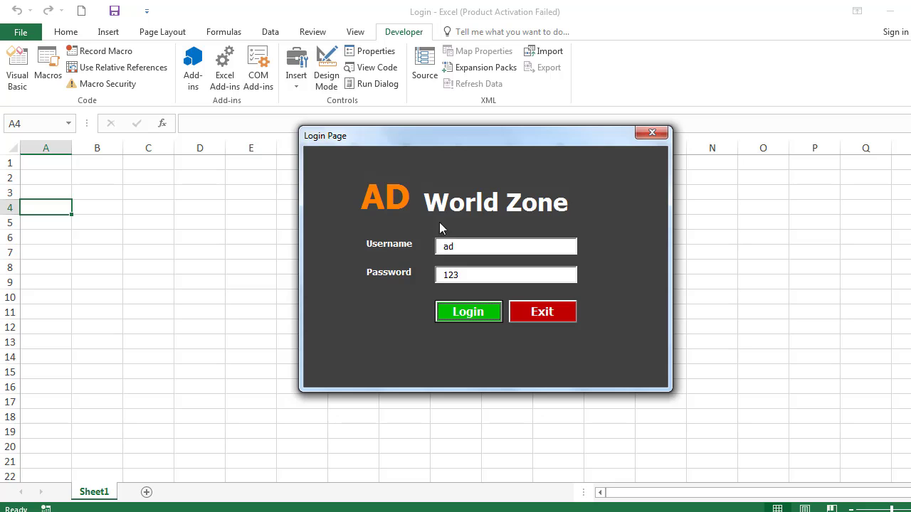
left_click(474, 314)
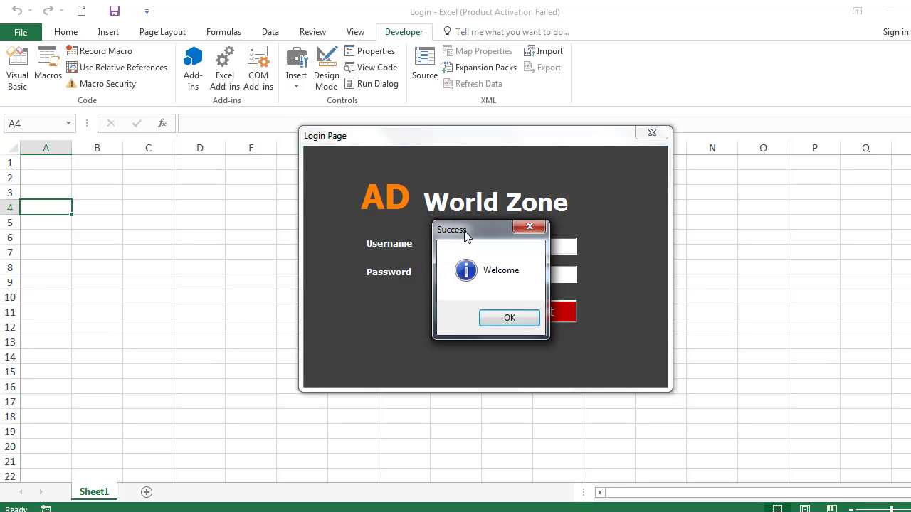
left_click_drag(465, 235, 619, 184)
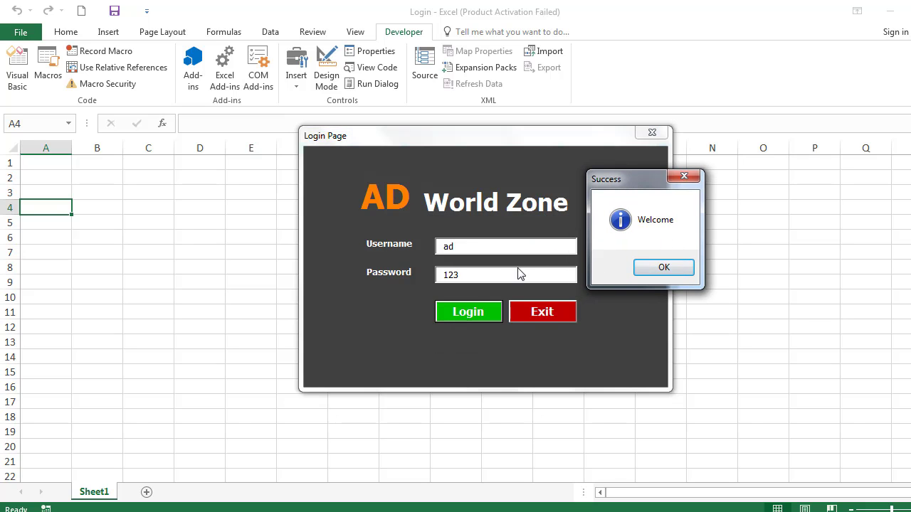
left_click(667, 270)
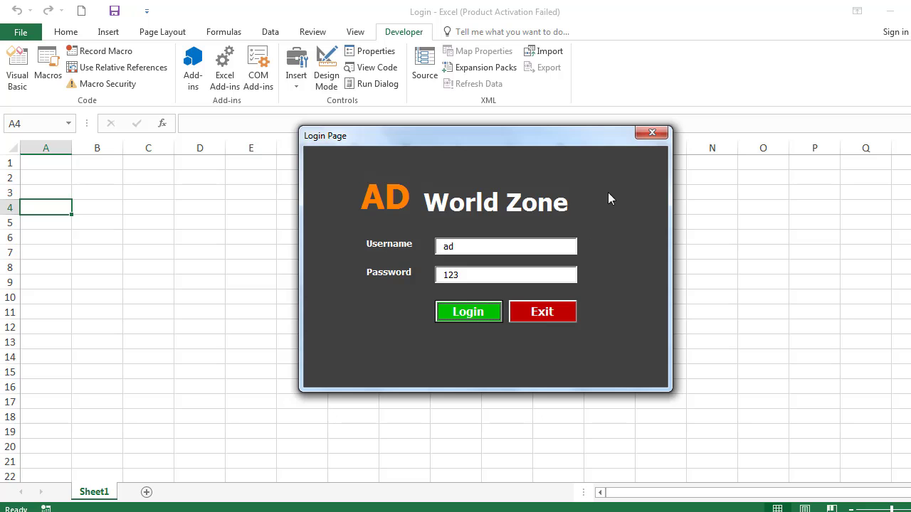
left_click(544, 318)
In the Login button's click code, add Me.TextBox1 = "" after the MsgBox line
double_click(340, 245)
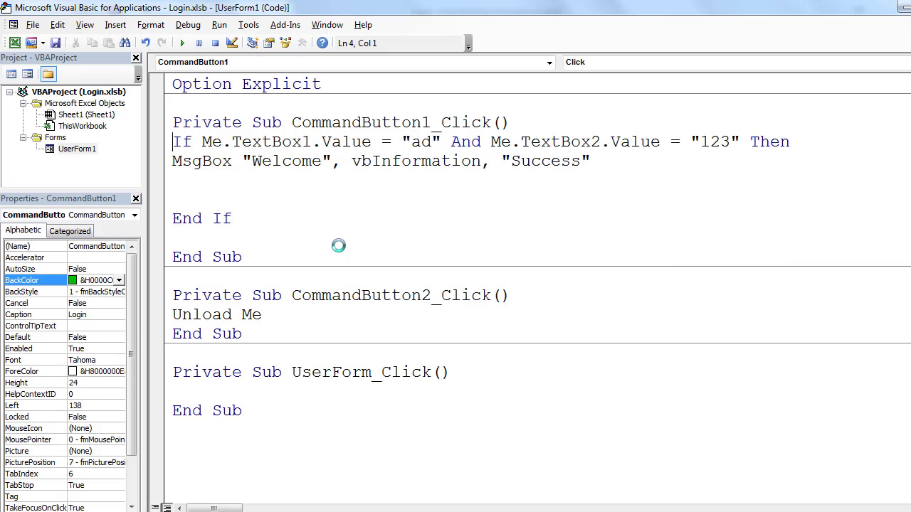
left_click(197, 182)
type("m")
type("e.te")
key("Tab")
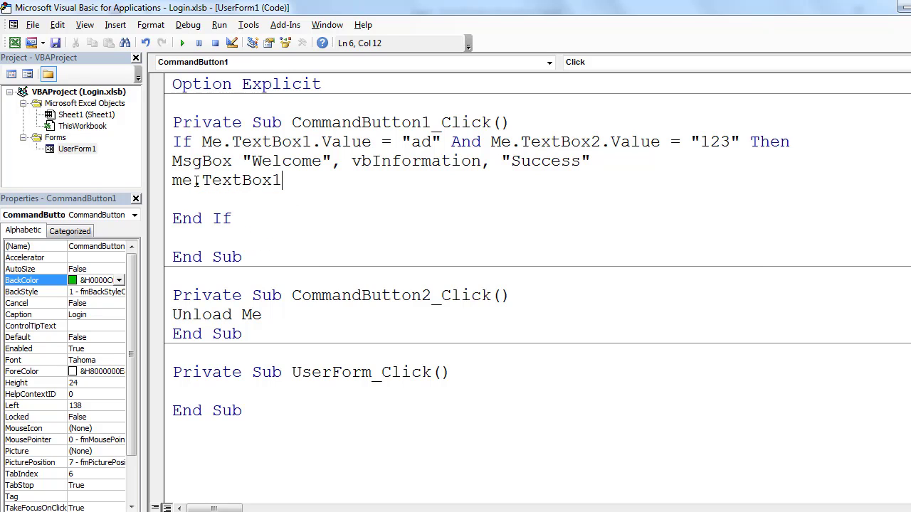
type("=\"\"")
key("Return")
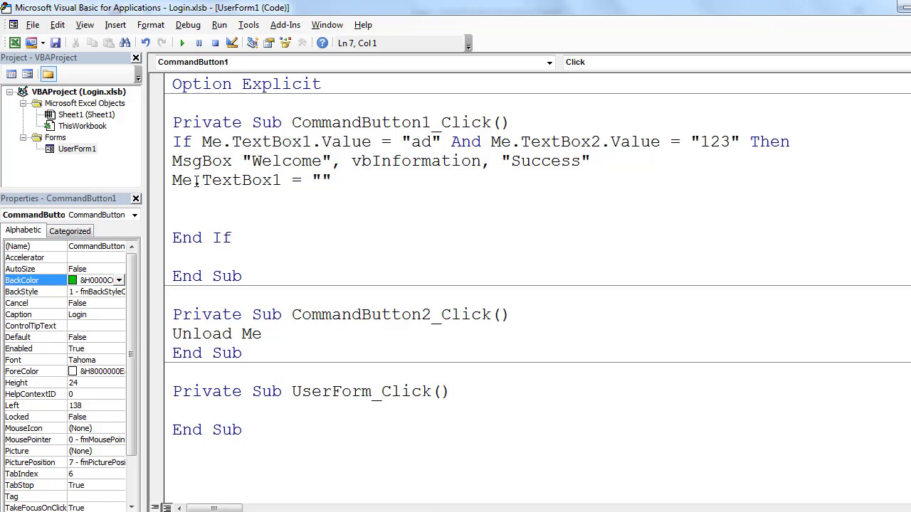
Add Me.TextBox2 = "" on the next line, then run the form with F5
type("me.te")
key("Down")
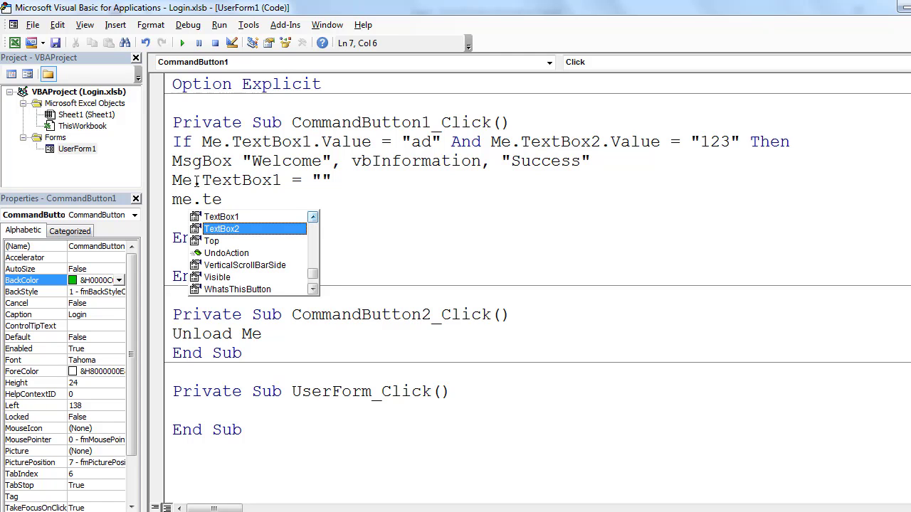
key("Tab")
type("=")
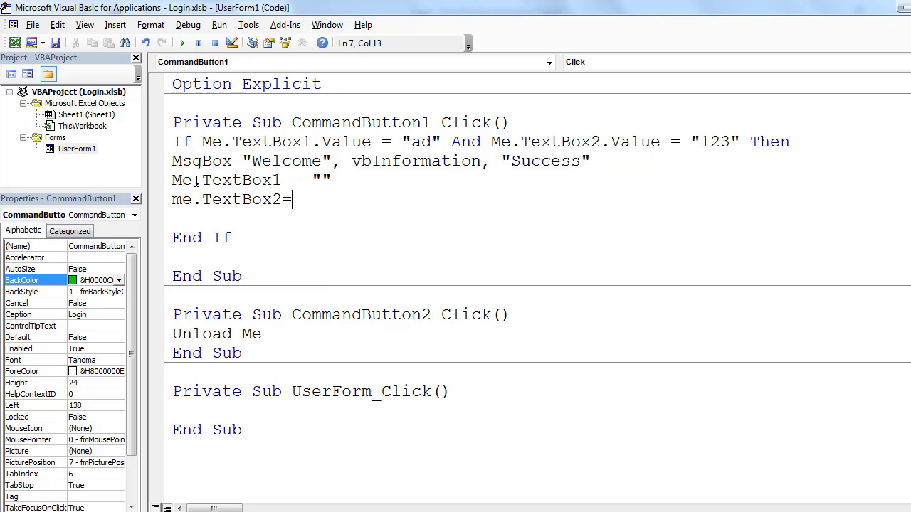
type("\"\"")
key("Return")
key("BackSpace")
key("F5")
type("a")
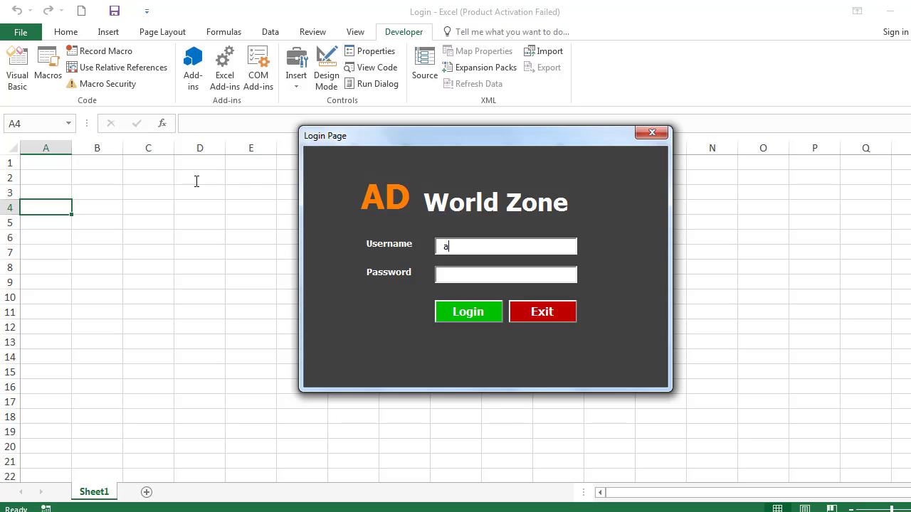
type("d")
type("12")
type("3")
key("Return")
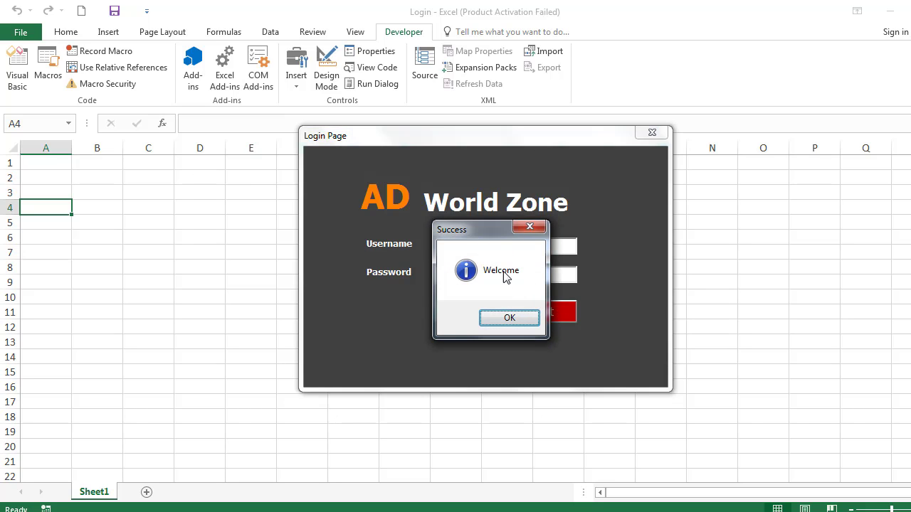
left_click_drag(482, 228, 630, 122)
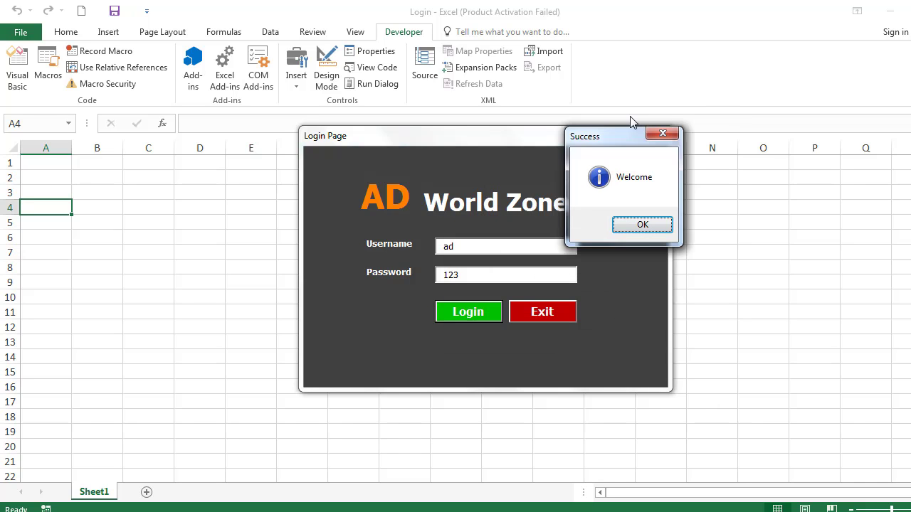
left_click(644, 223)
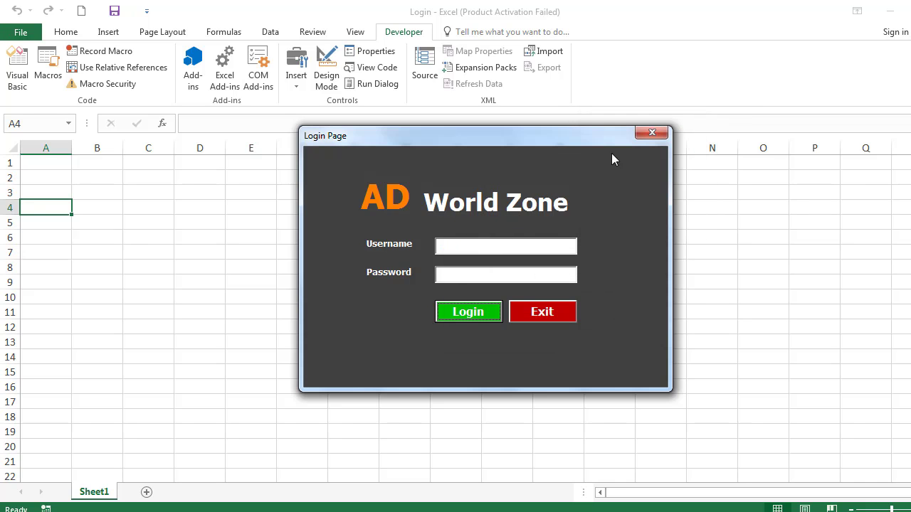
left_click(651, 132)
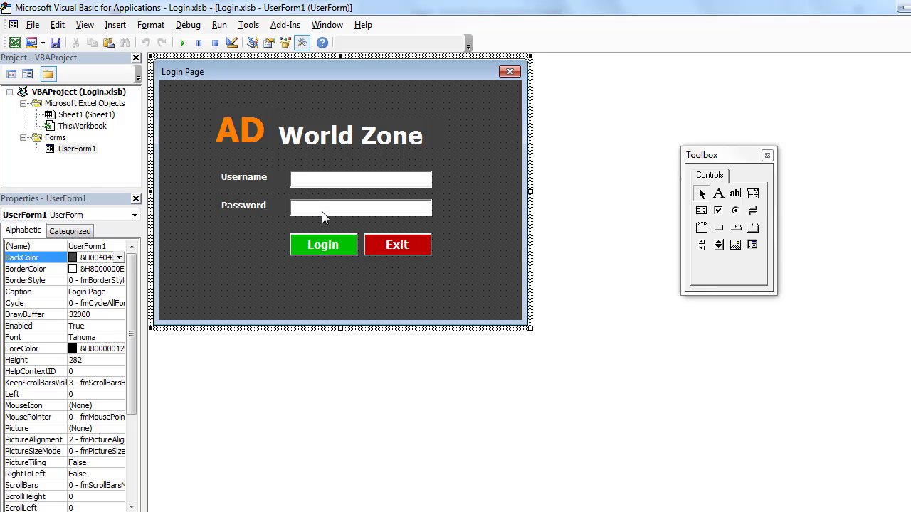
Run the Login Page form again with F5 from the UserForm designer
key("F5")
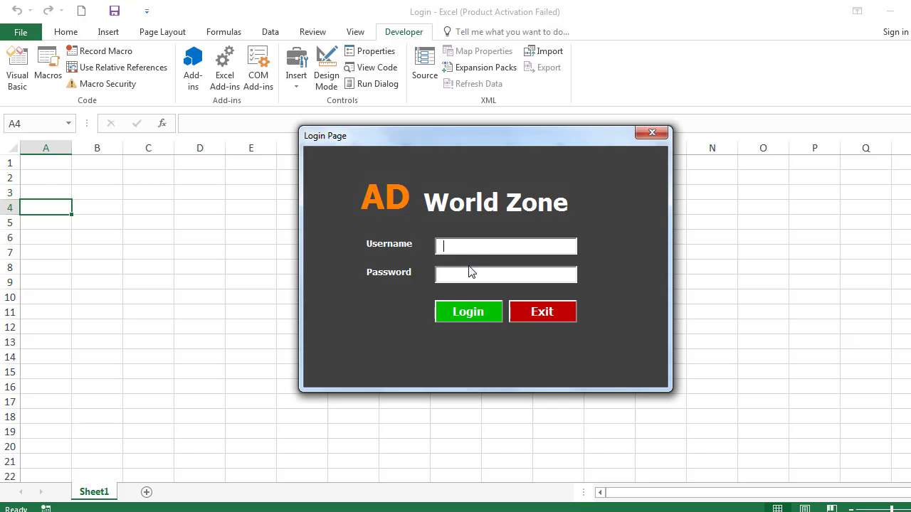